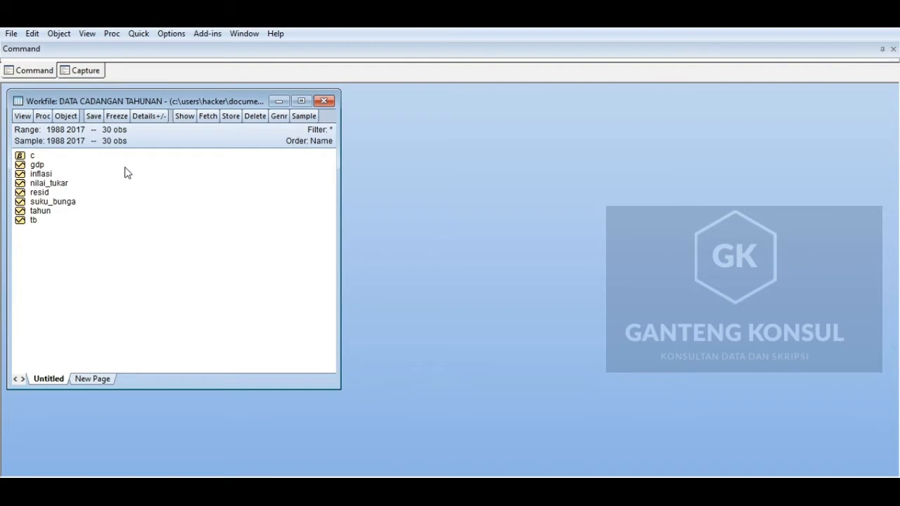
Step: Open the series gdp, nilai_tukar, suku_bunga and tb together as a new equation, with gdp as the dependent variable
left_click(40, 167)
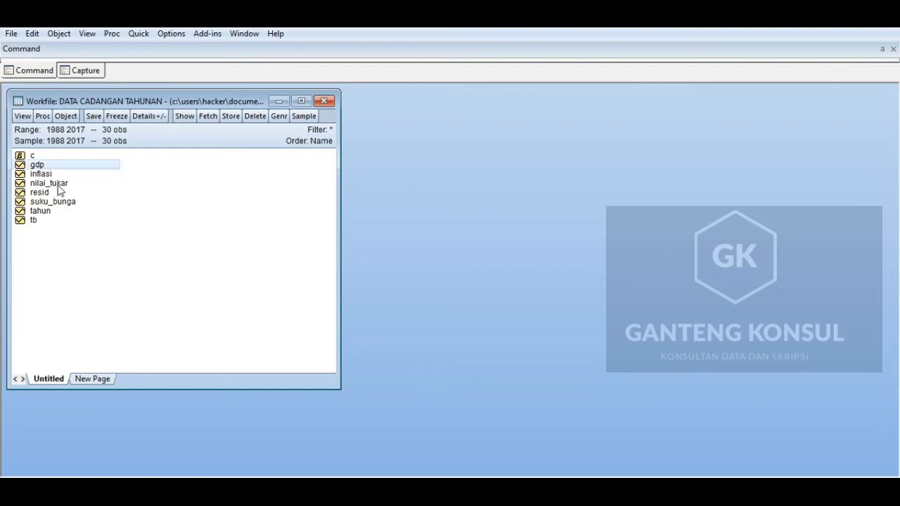
left_click(58, 184, "ctrl")
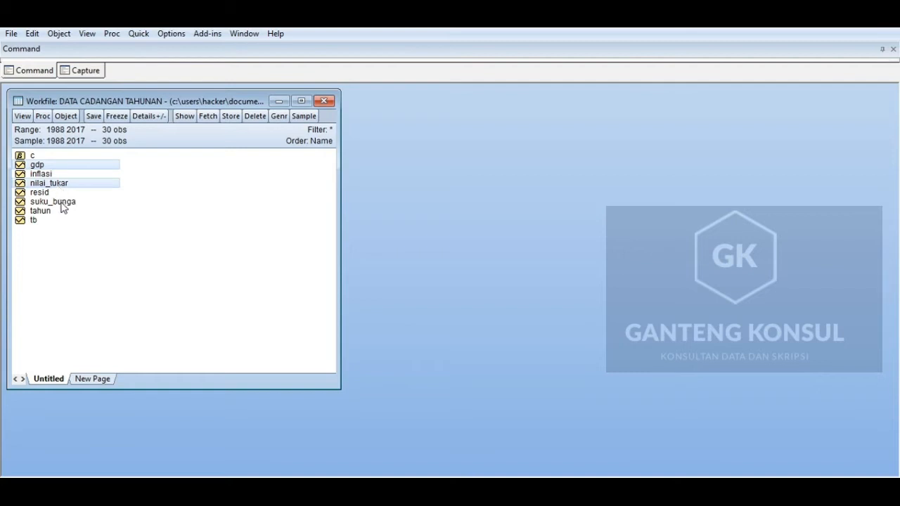
left_click(60, 203, "ctrl")
left_click(51, 223, "ctrl")
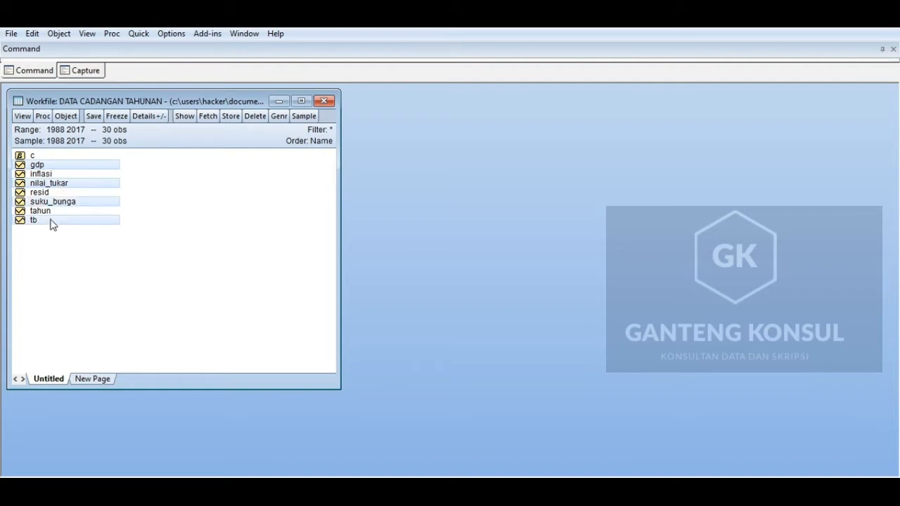
right_click(51, 223)
mouse_move(113, 227)
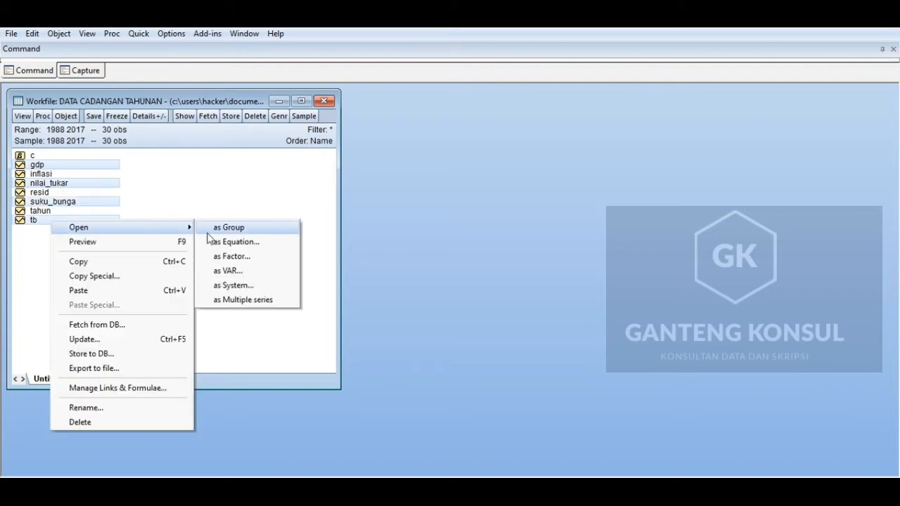
left_click(245, 241)
Step: Move the constant c directly after gdp in the specification and estimate the equation by Least Squares for the sample 1988 2017
left_click(473, 198)
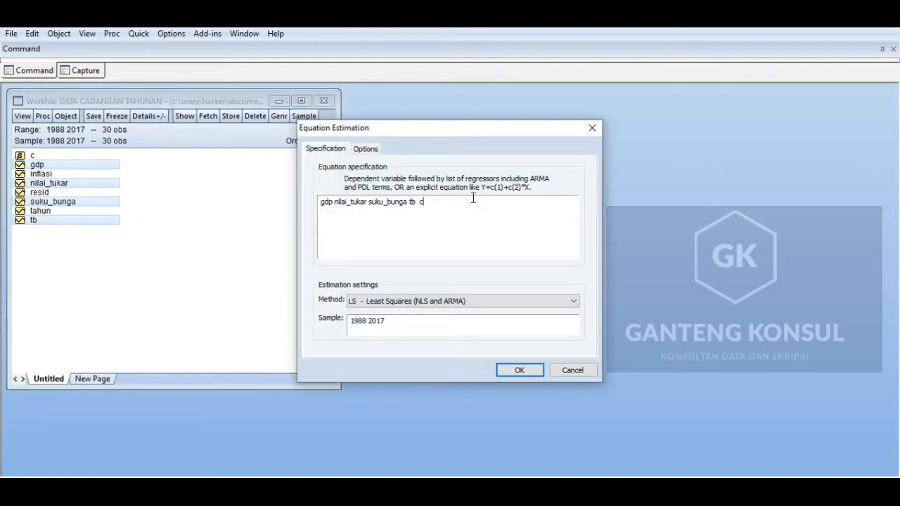
key("BackSpace")
key("BackSpace")
key("BackSpace")
type("c")
key("Return")
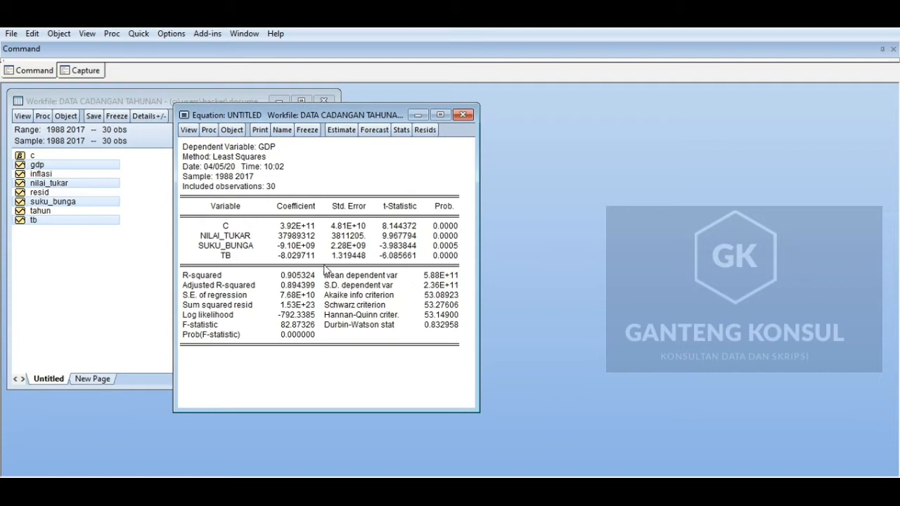
Step: Forecast GDP from the estimated equation for 1988 2017, naming the forecast series gdpforcase
left_click(374, 130)
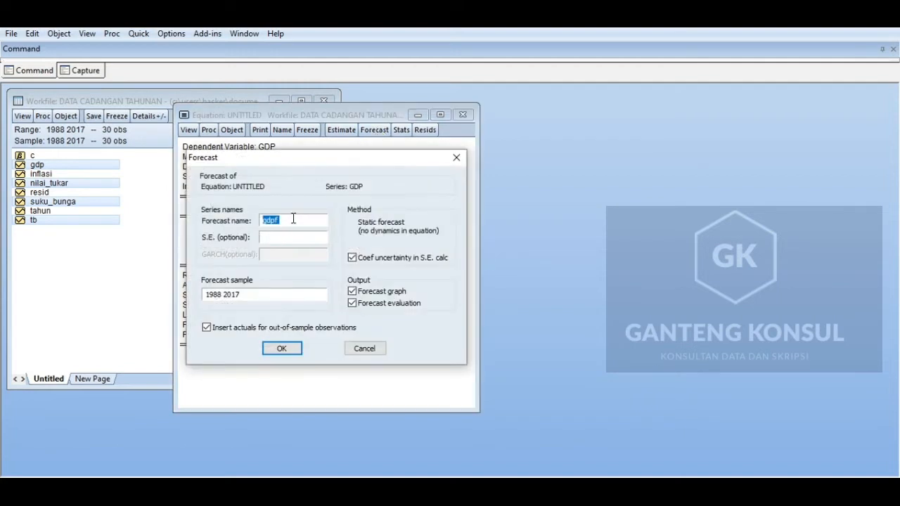
left_click(293, 219)
type("forcase")
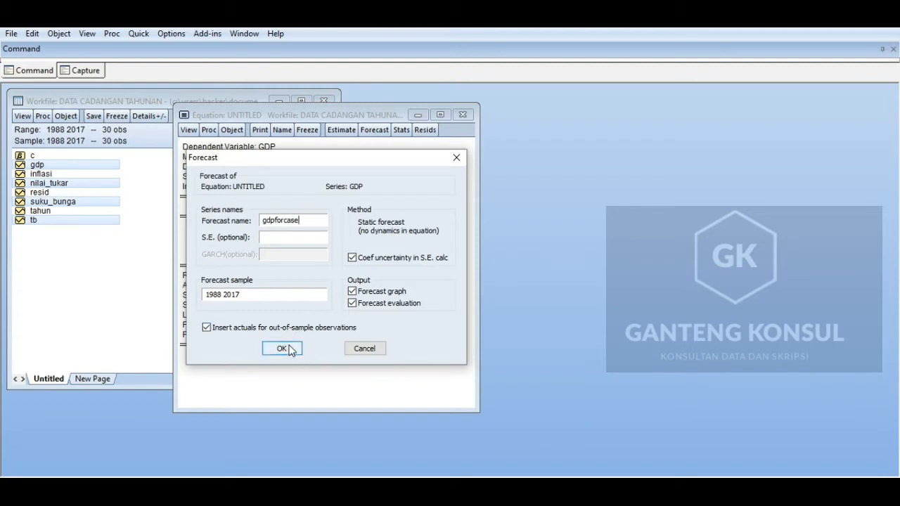
left_click(282, 348)
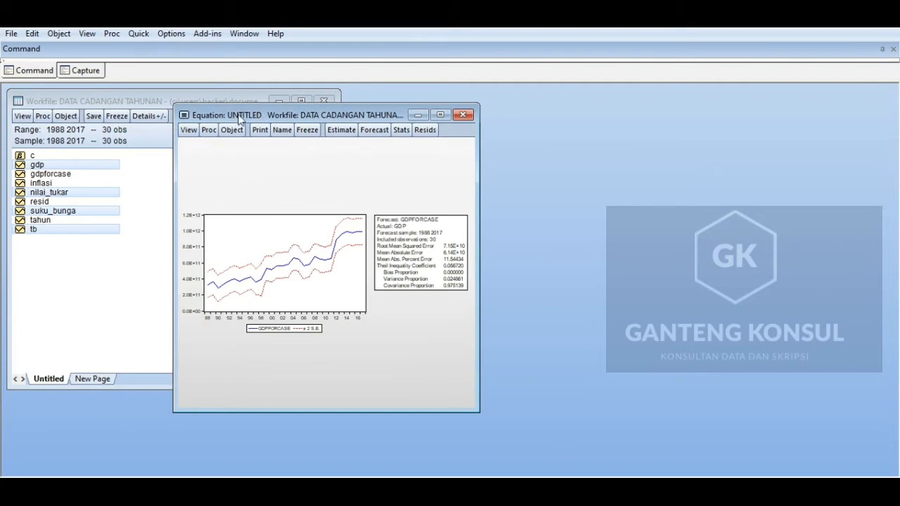
Step: Make an ordinary residual series from the GDP equation named residualgdp, and close the resulting series window
left_click(208, 130)
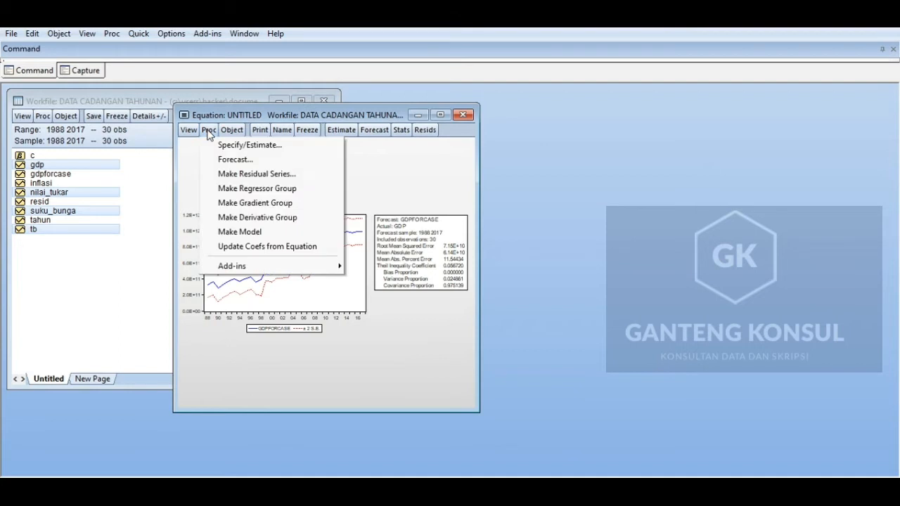
left_click(272, 176)
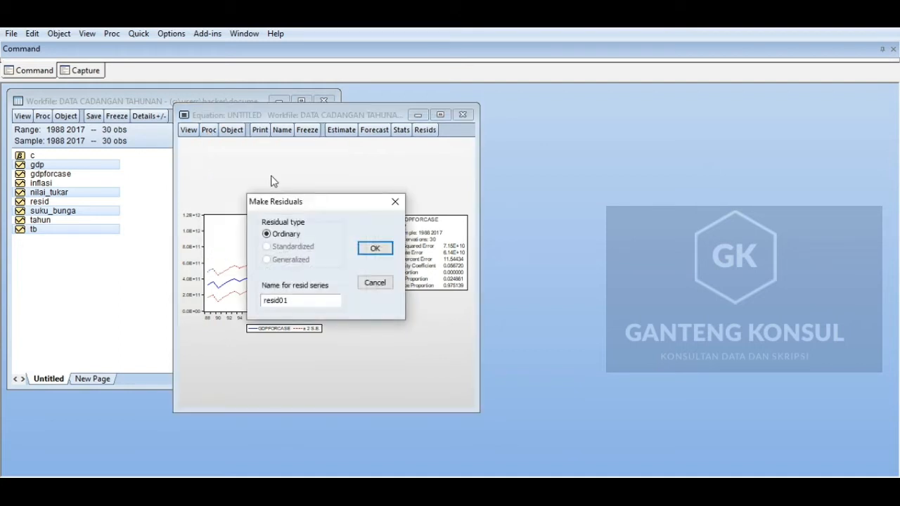
left_click(298, 298)
key("BackSpace")
key("BackSpace")
key("BackSpace")
key("BackSpace")
key("BackSpace")
key("BackSpace")
key("BackSpace")
type("residualgdp")
key("Return")
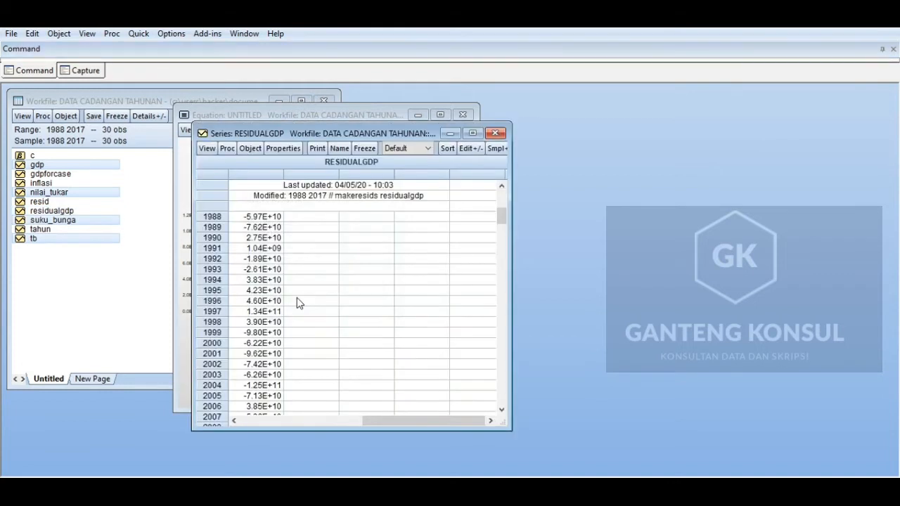
left_click(496, 133)
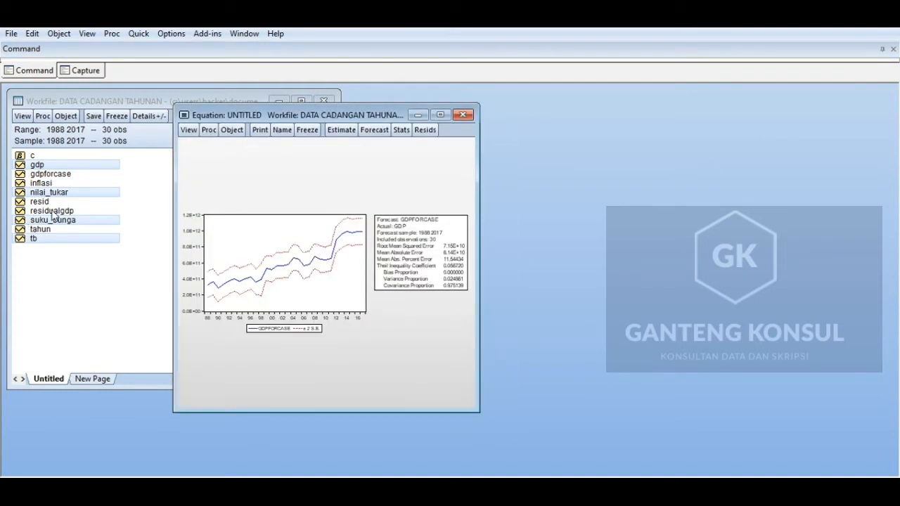
Step: Close the GDP equation, deleting it without saving, and clear the selection in the workfile
left_click(468, 117)
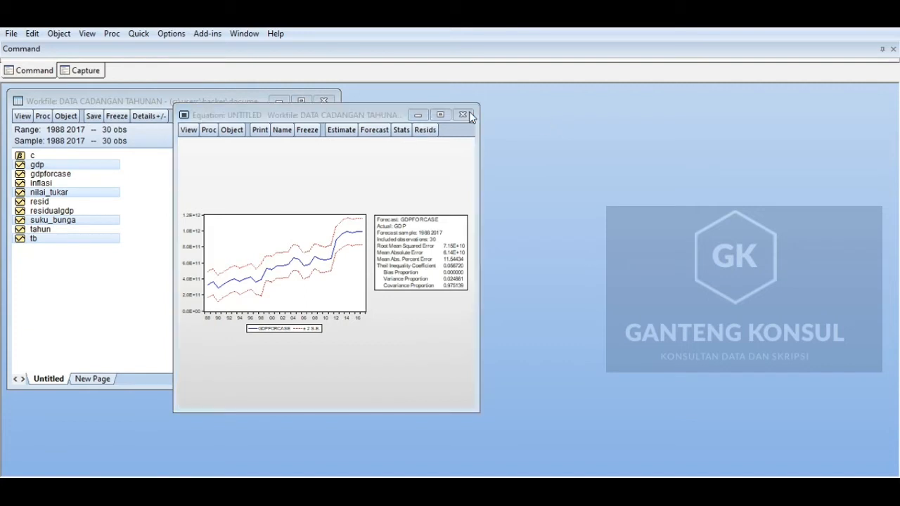
left_click(417, 282)
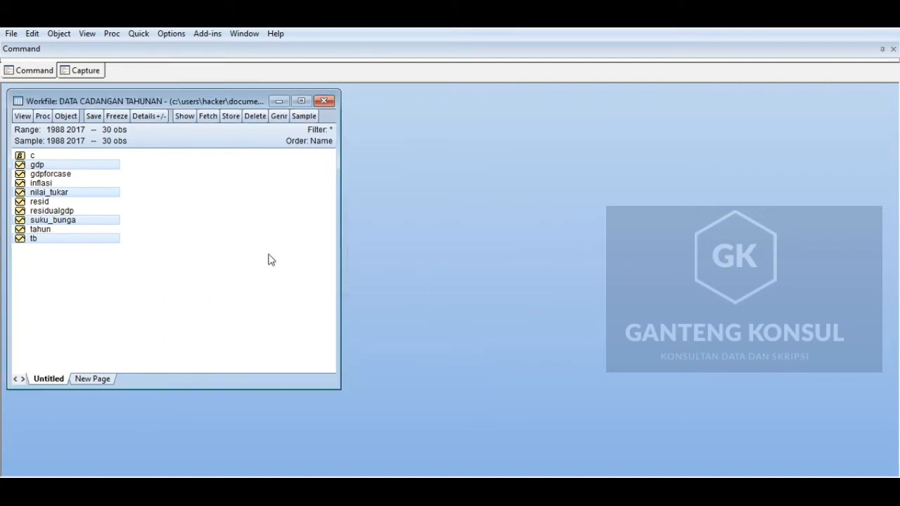
left_click(216, 242)
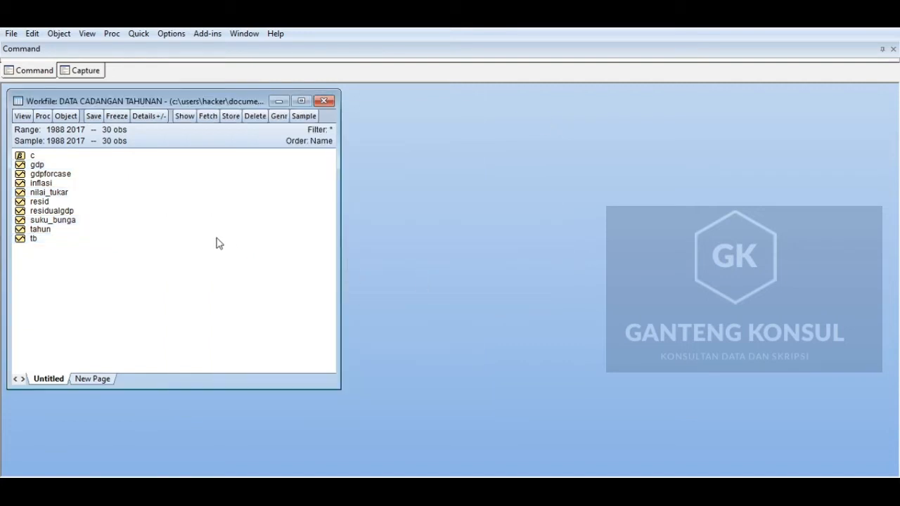
Step: Open nilai_tukar, gdp, inflasi and suku_bunga together as a new equation, with nilai_tukar as the dependent variable
left_click(69, 194)
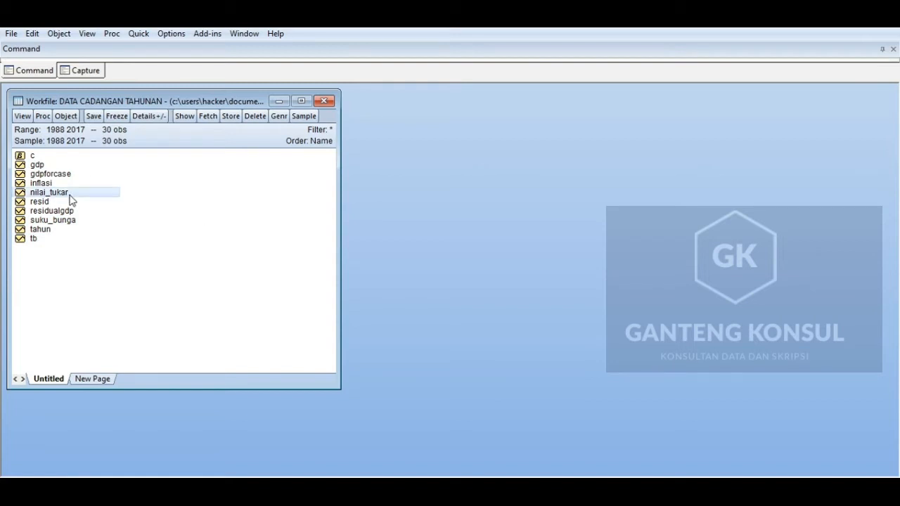
left_click(42, 166, "ctrl")
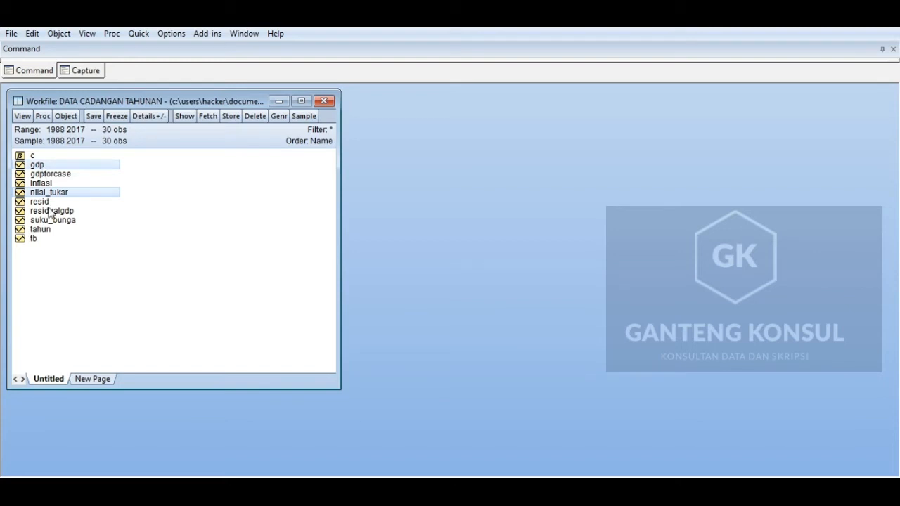
left_click(43, 184, "ctrl")
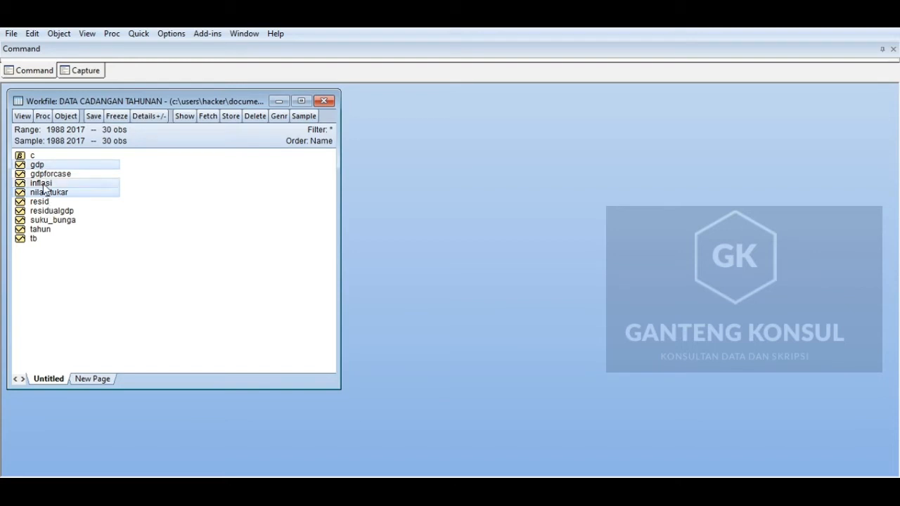
left_click(50, 222, "ctrl")
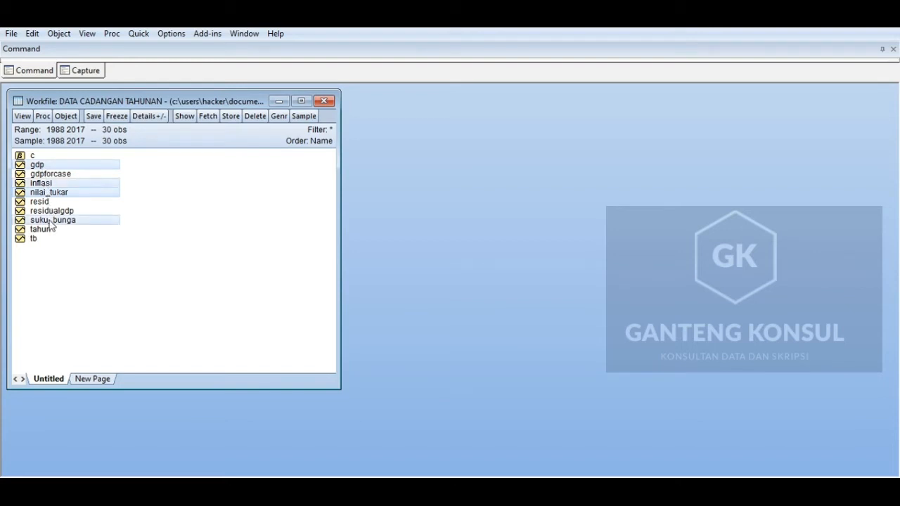
right_click(50, 221)
mouse_move(123, 232)
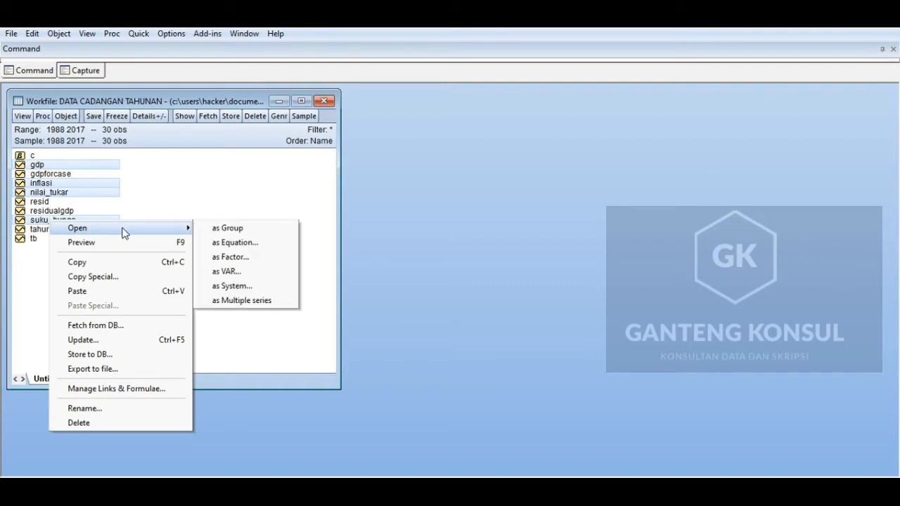
left_click(267, 241)
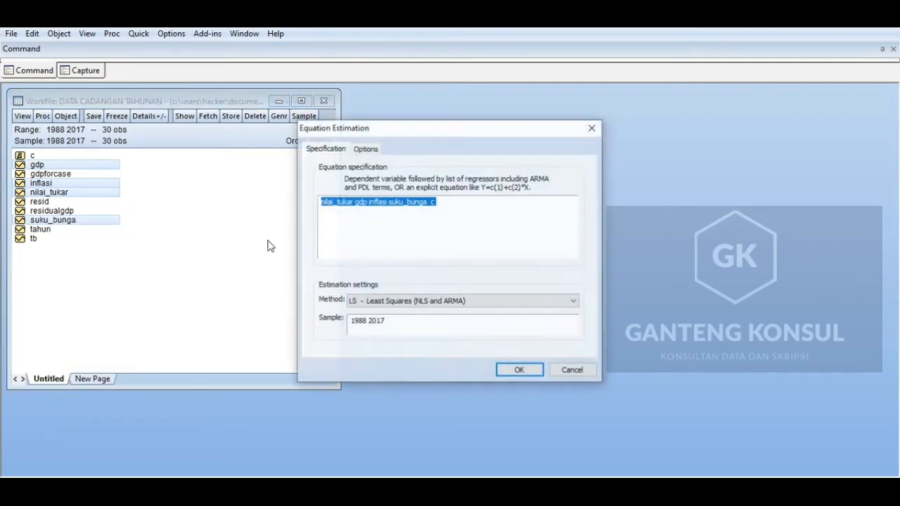
Step: Move the constant c directly after nilai_tukar in the specification and estimate the equation by Least Squares for the sample 1988 2017
left_click(450, 228)
key("Left")
key("Left")
key("Left")
key("Left")
key("Left")
key("Left")
key("Left")
key("Left")
key("Left")
key("Left")
key("Left")
key("Left")
key("Left")
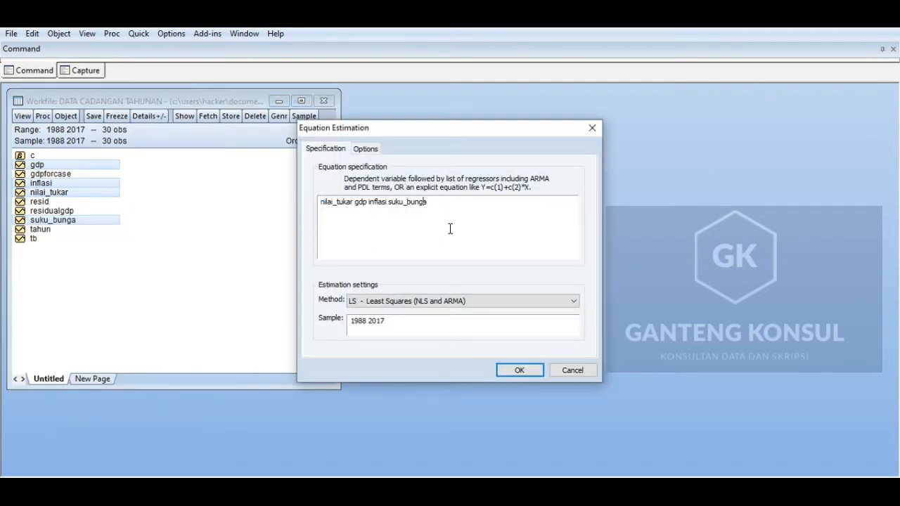
type("c")
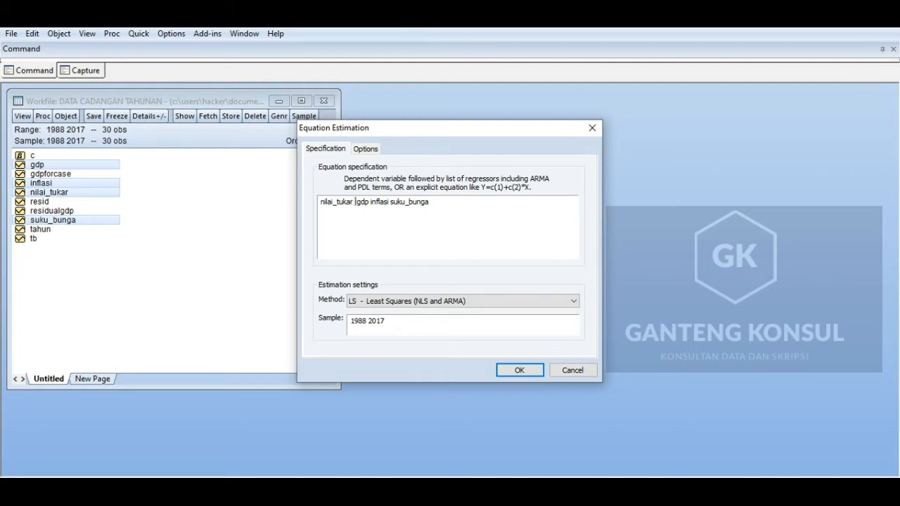
key("Return")
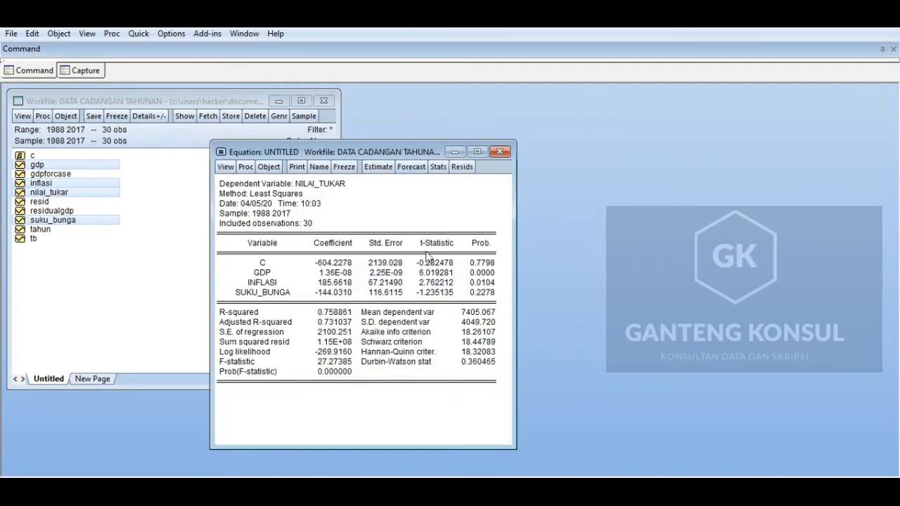
Step: Forecast NILAI_TUKAR from the estimated equation for 1988 2017, naming the forecast series nilai_tukarforcase
left_click_drag(415, 152, 412, 125)
left_click(409, 141)
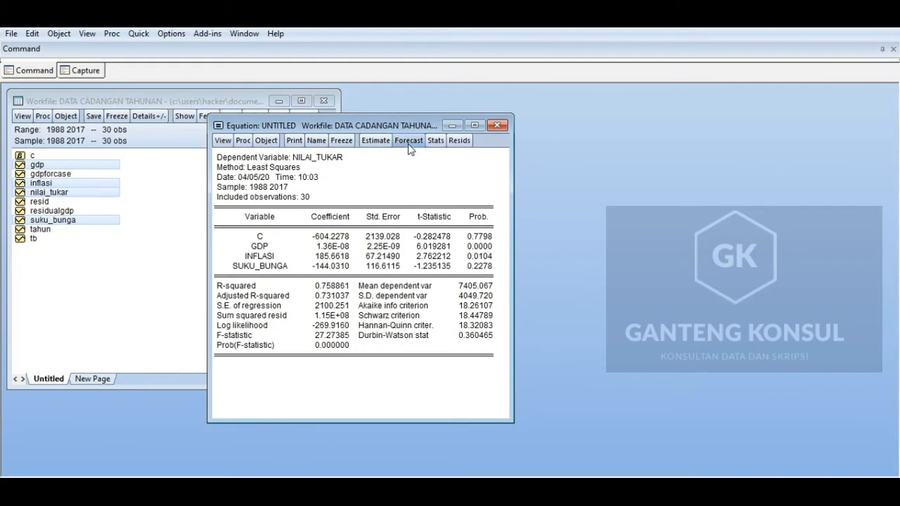
left_click(335, 231)
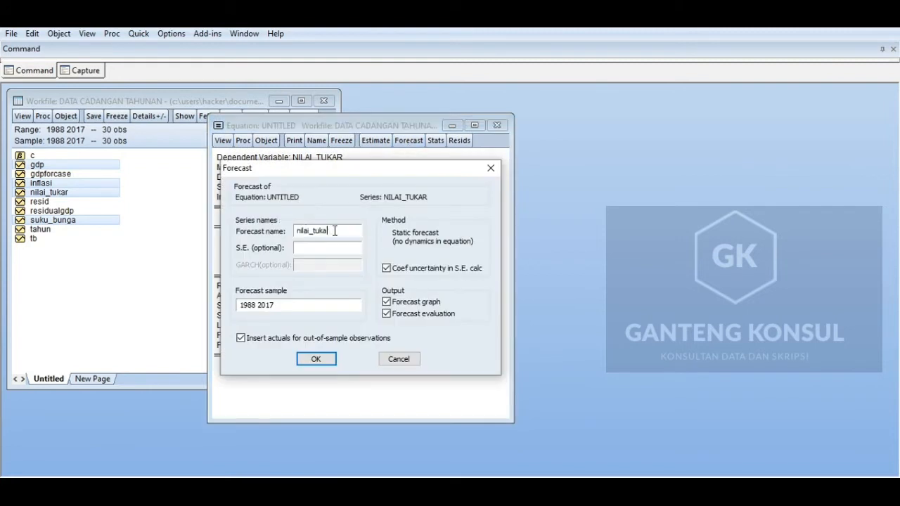
type("rforcase")
key("Return")
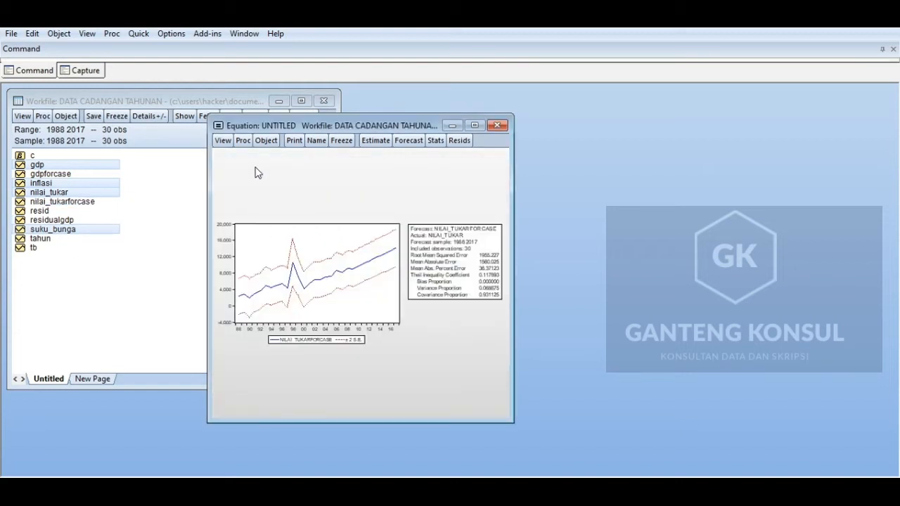
Step: Make an ordinary residual series from the NILAI_TUKAR equation named residualnilaitukar, and close the resulting series window
left_click(244, 143)
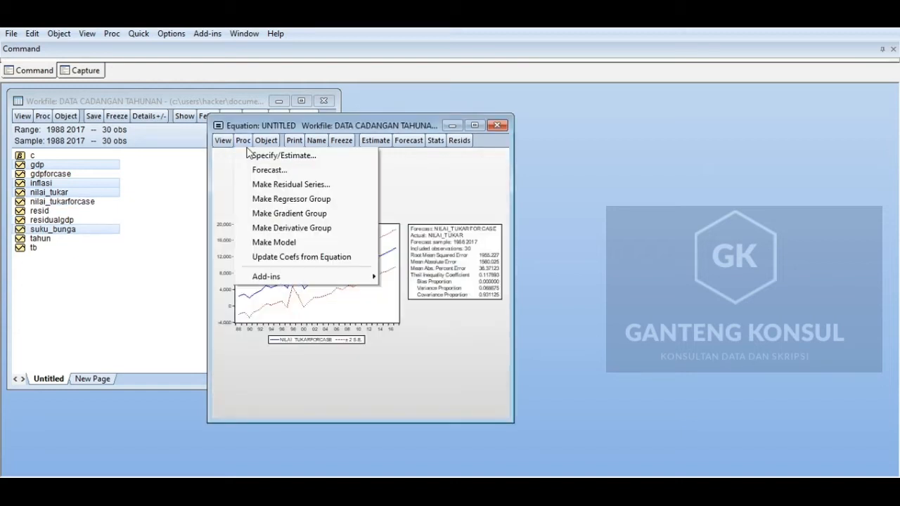
left_click(333, 188)
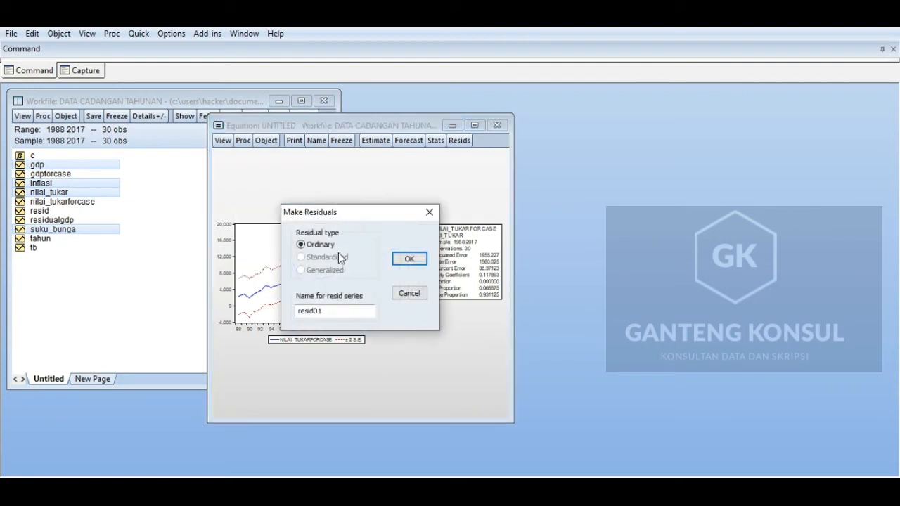
key("BackSpace")
key("BackSpace")
key("BackSpace")
key("BackSpace")
key("BackSpace")
key("BackSpace")
key("BackSpace")
type("residualnilaitukar")
key("Return")
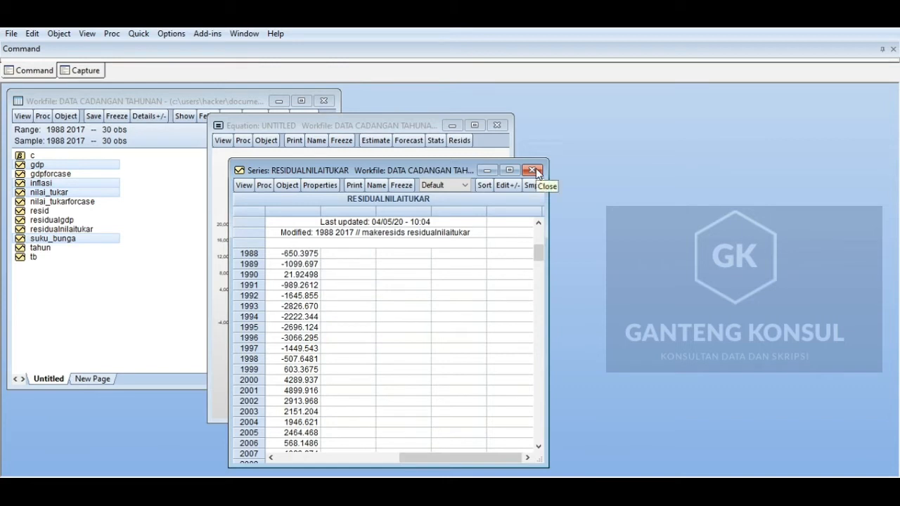
left_click(534, 171)
Step: Close the NILAI_TUKAR equation, deleting it without saving, and clear the workfile selection
left_click(498, 125)
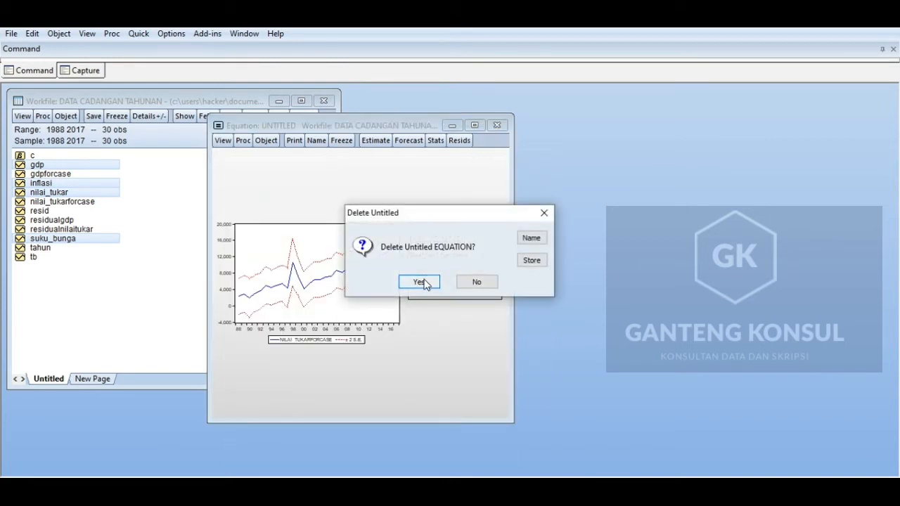
left_click(421, 281)
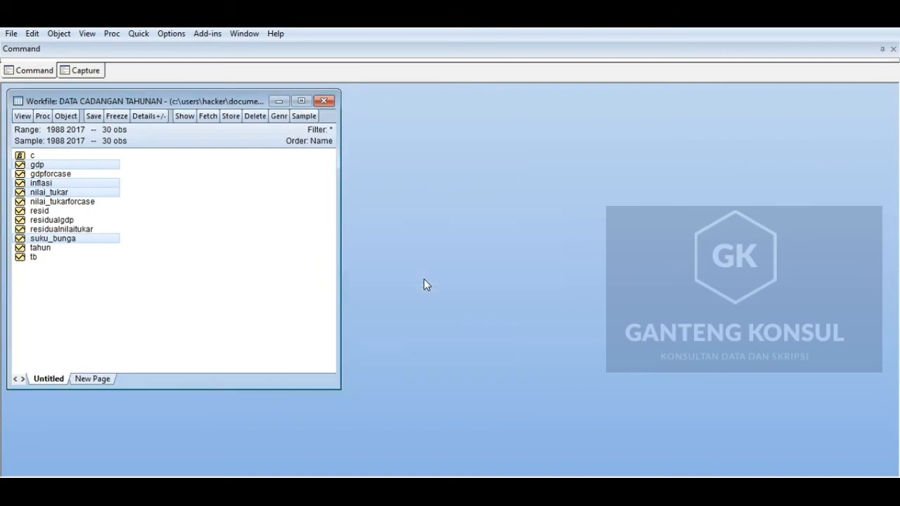
left_click(233, 208)
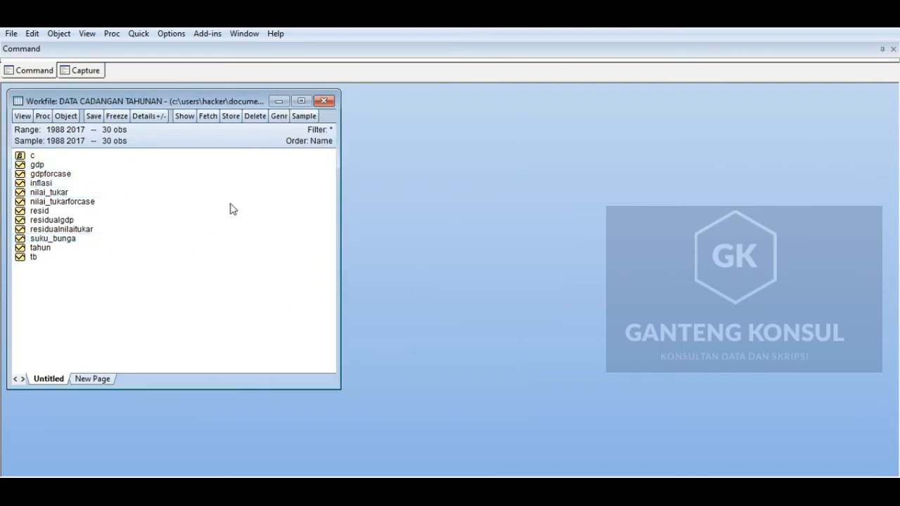
Step: Open gdp, nilai_tukarforcase, suku_bunga, tb and residualnilaitukar together as an equation, with gdp as the dependent variable
left_click(48, 166)
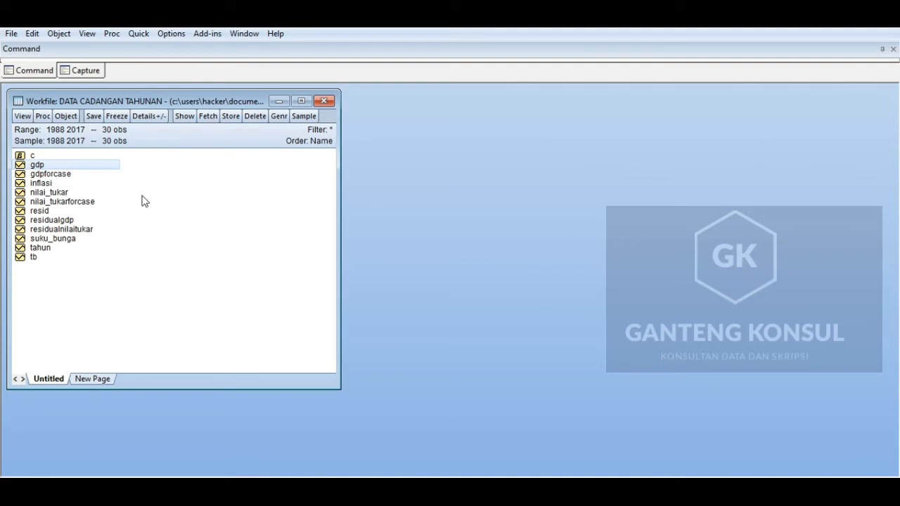
left_click(85, 202, "ctrl")
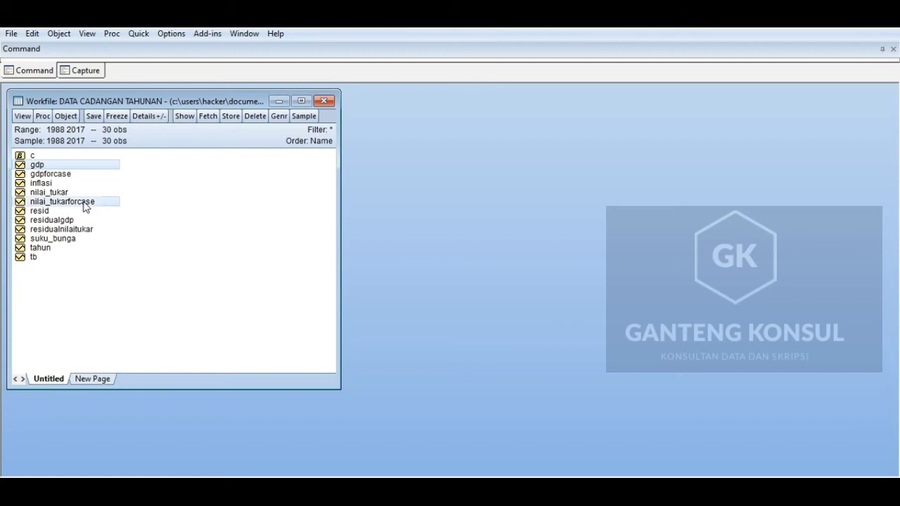
left_click(72, 242, "ctrl")
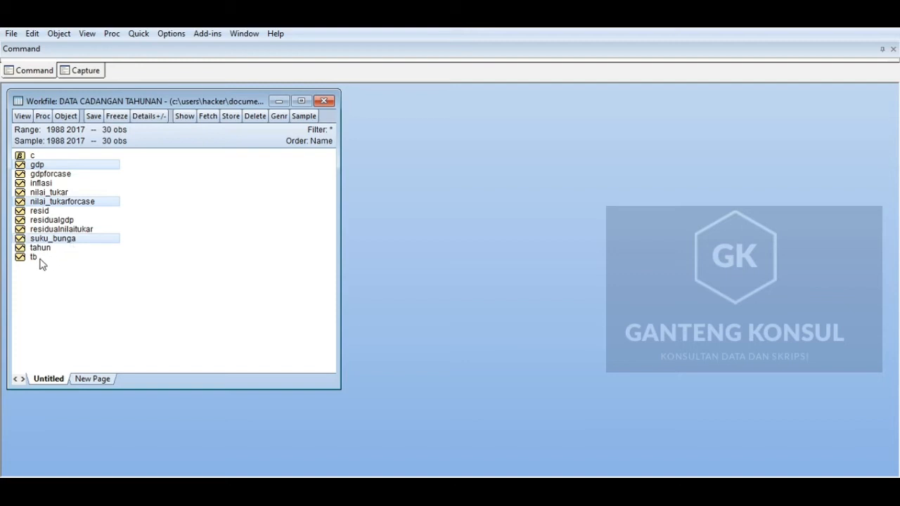
left_click(41, 260, "ctrl")
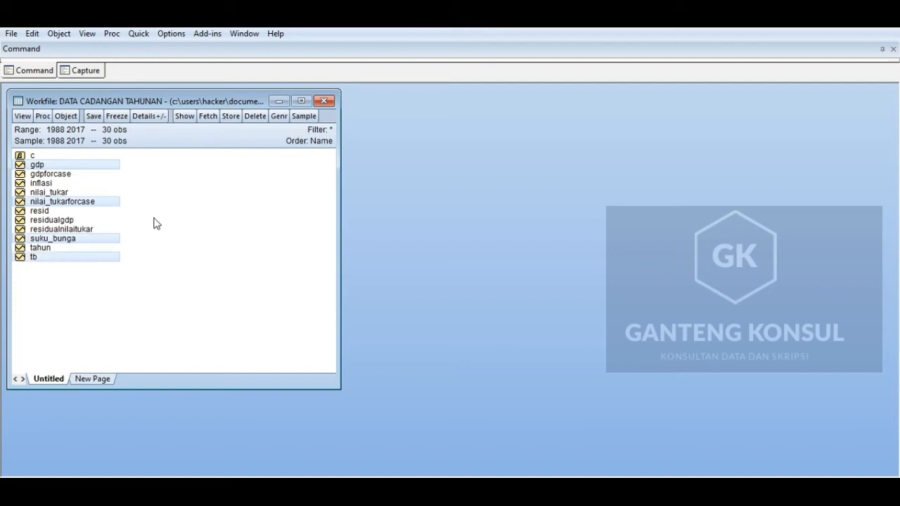
left_click(84, 230, "ctrl")
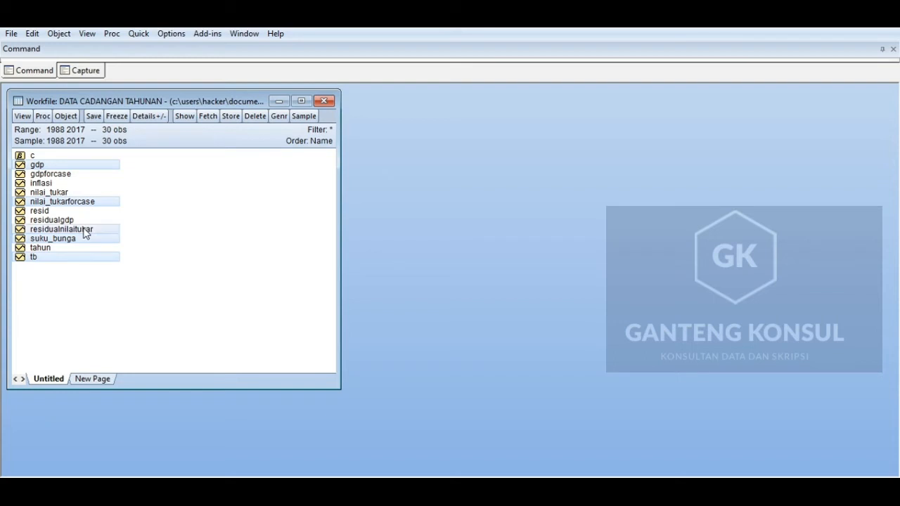
right_click(84, 232)
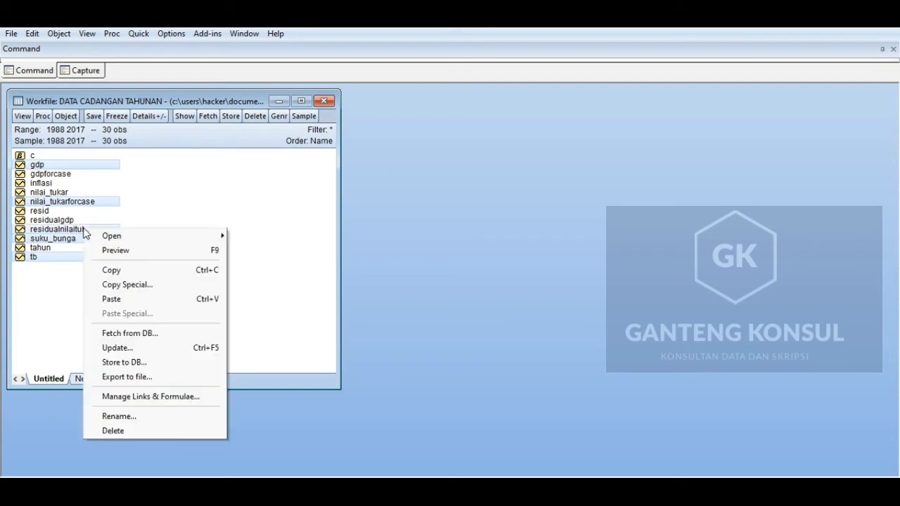
mouse_move(116, 239)
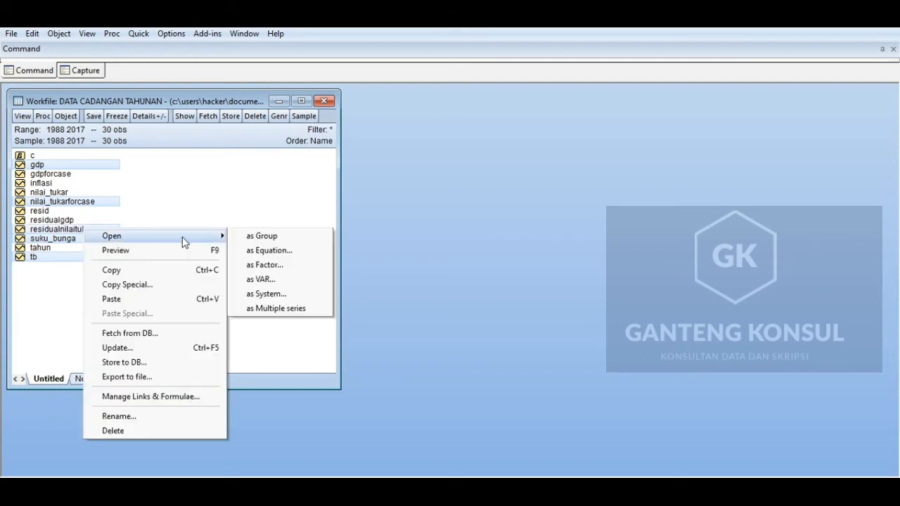
left_click(267, 251)
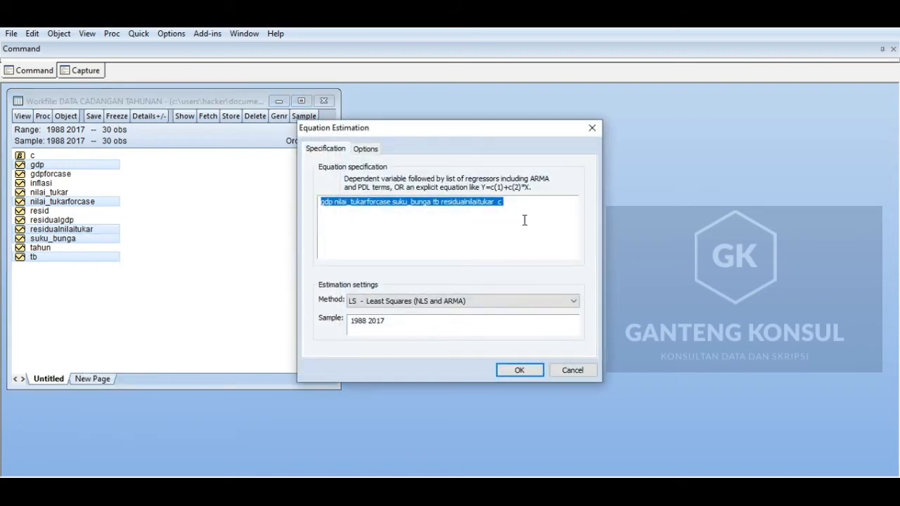
Step: Estimate the equation by Least Squares for 1988 2017 with the constant c directly after gdp, and highlight the RESIDUALNILAITUKAR result row
left_click(524, 220)
key("BackSpace")
key("BackSpace")
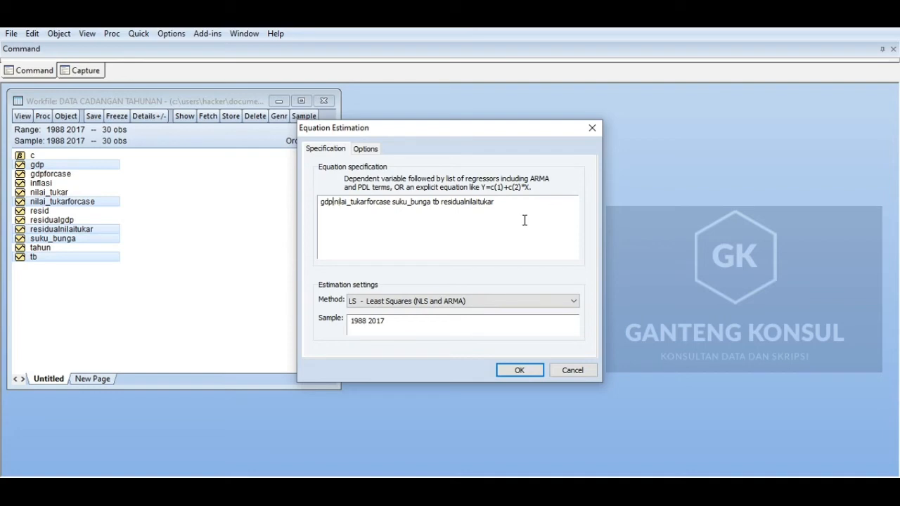
key("Return")
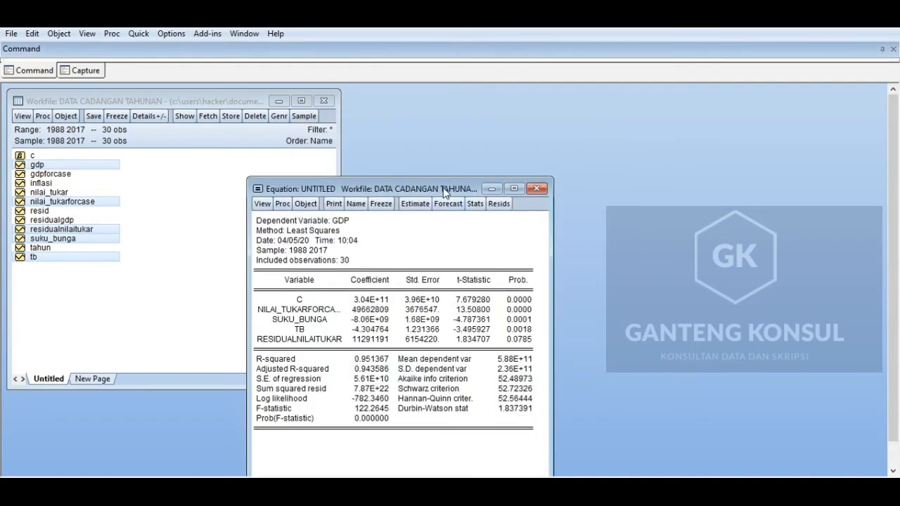
left_click_drag(445, 190, 447, 87)
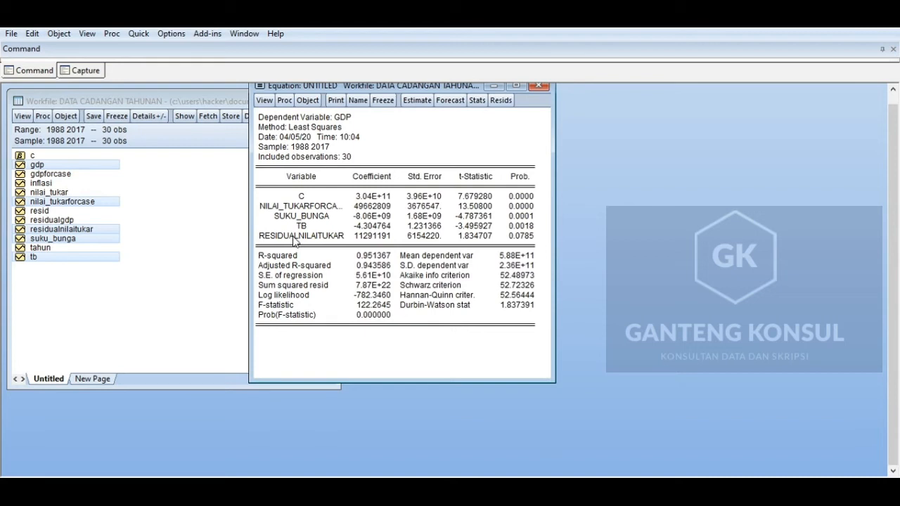
left_click_drag(295, 240, 519, 239)
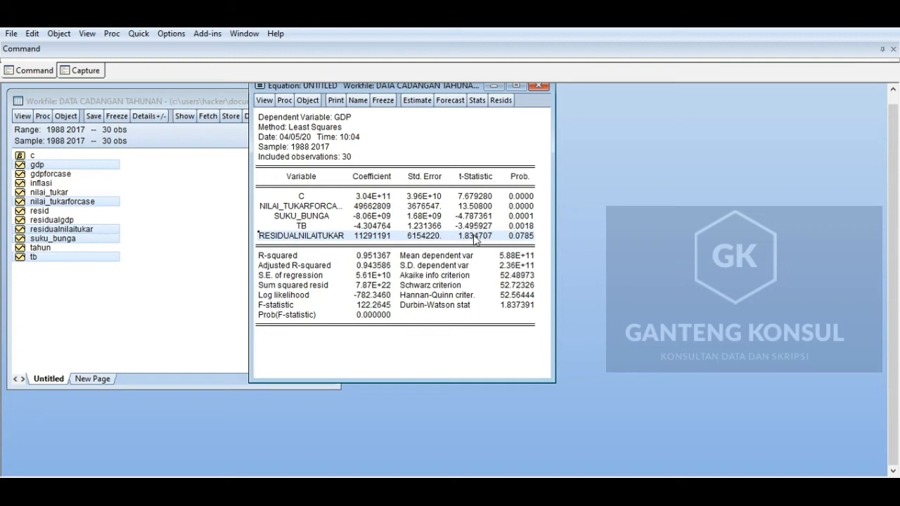
left_click_drag(443, 85, 394, 142)
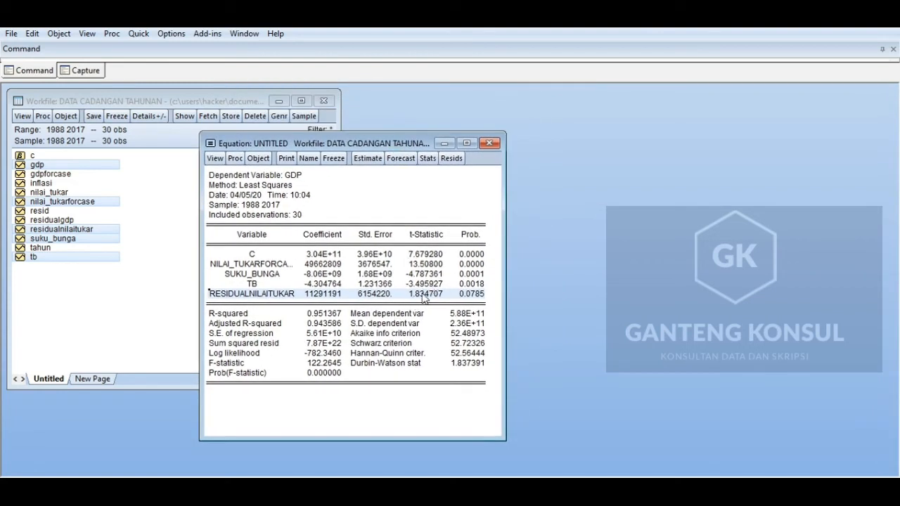
Step: Freeze the GDP estimation output as a table and name it ujisimultangdp
left_click(334, 158)
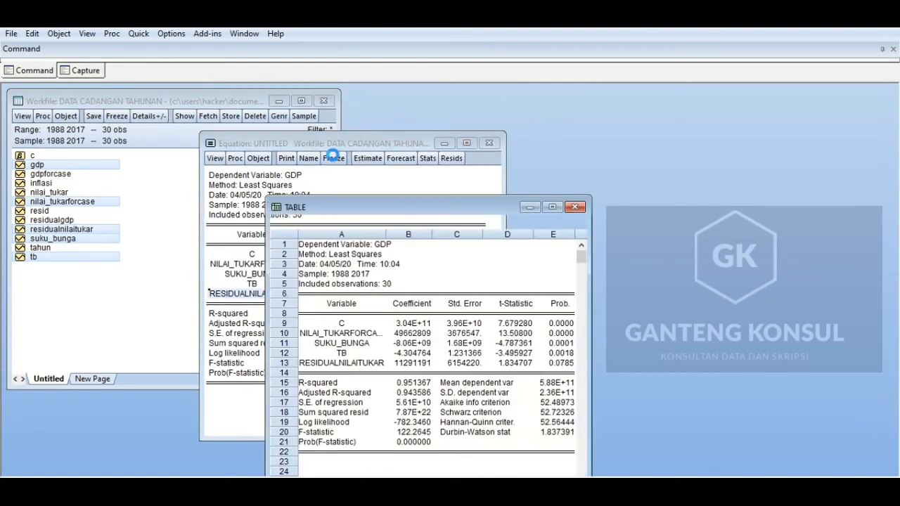
left_click(375, 222)
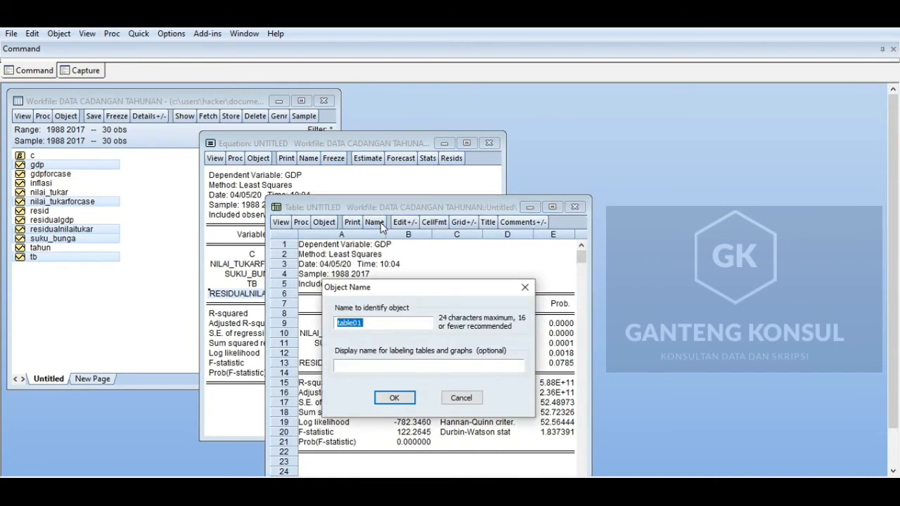
type("ujisimultangdp")
left_click(376, 222)
key("Return")
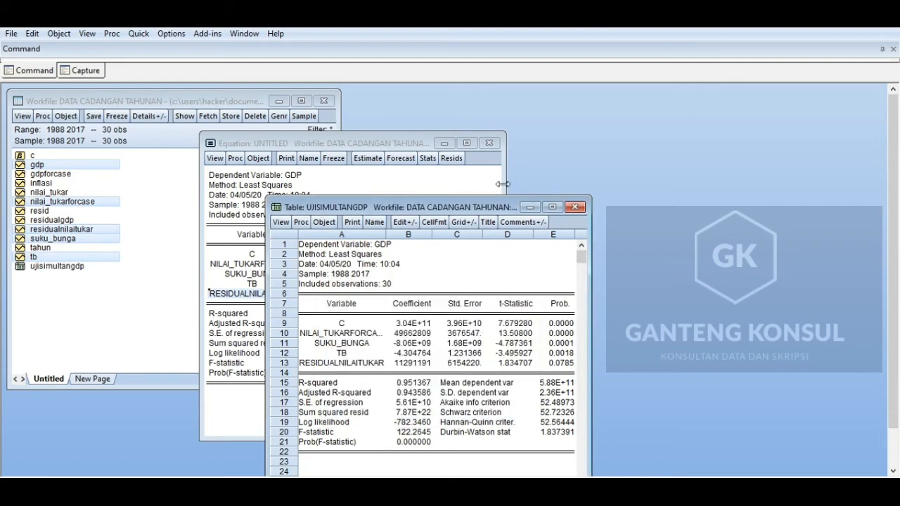
Step: Close the ujisimultangdp table and the GDP equation, deleting the equation without saving, and clear the workfile selection
left_click(575, 207)
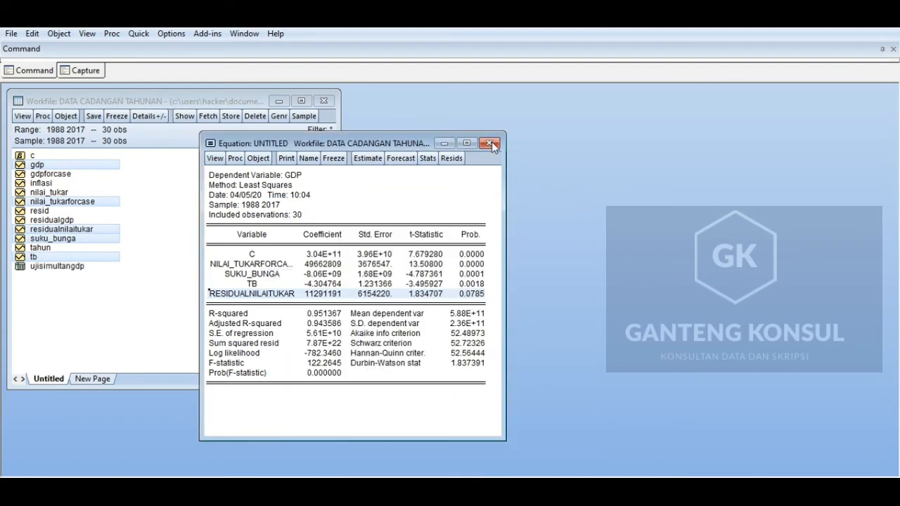
left_click(491, 144)
left_click(411, 284)
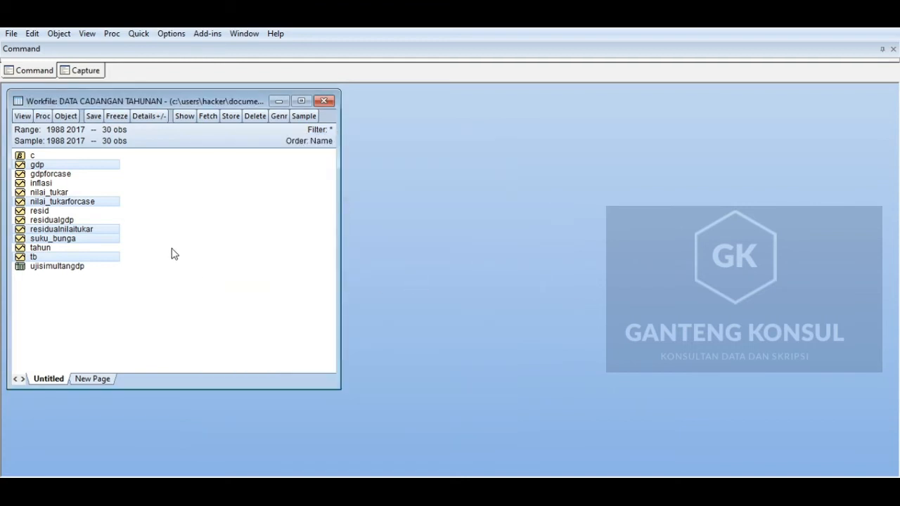
left_click(159, 188)
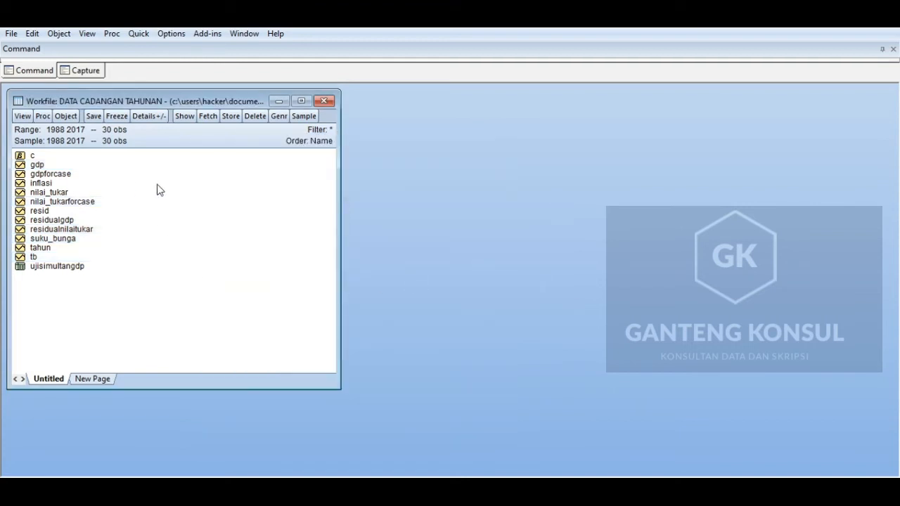
Step: Open nilai_tukar, gdpforcase, inflasi, suku_bunga and residualgdp together as an equation, with nilai_tukar as the dependent variable
left_click(64, 193)
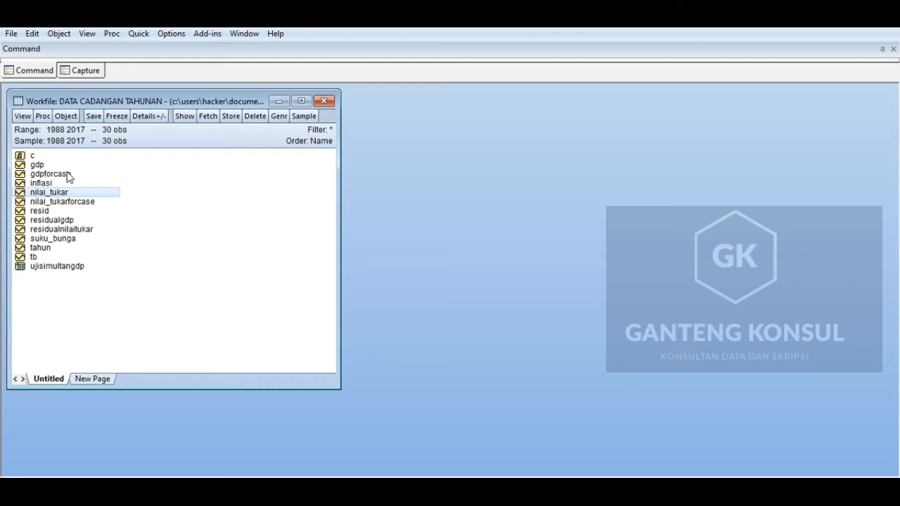
left_click(68, 176, "ctrl")
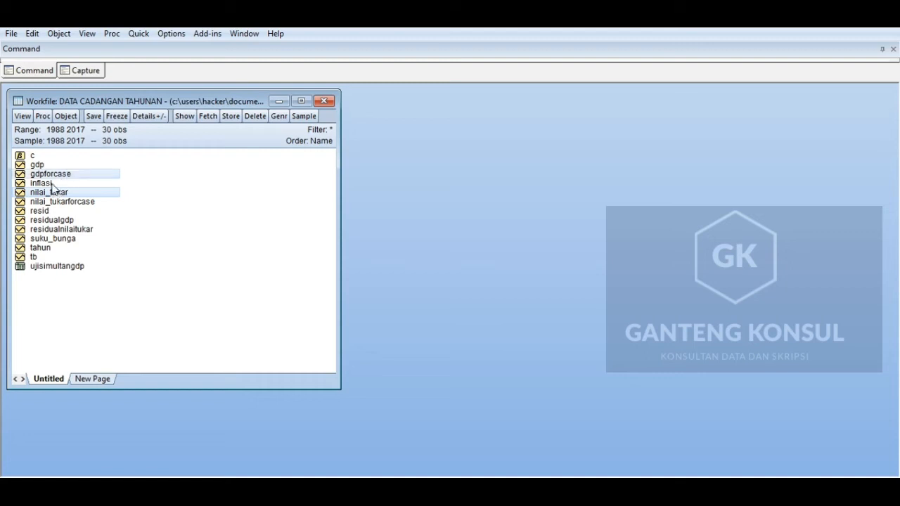
left_click(51, 186, "ctrl")
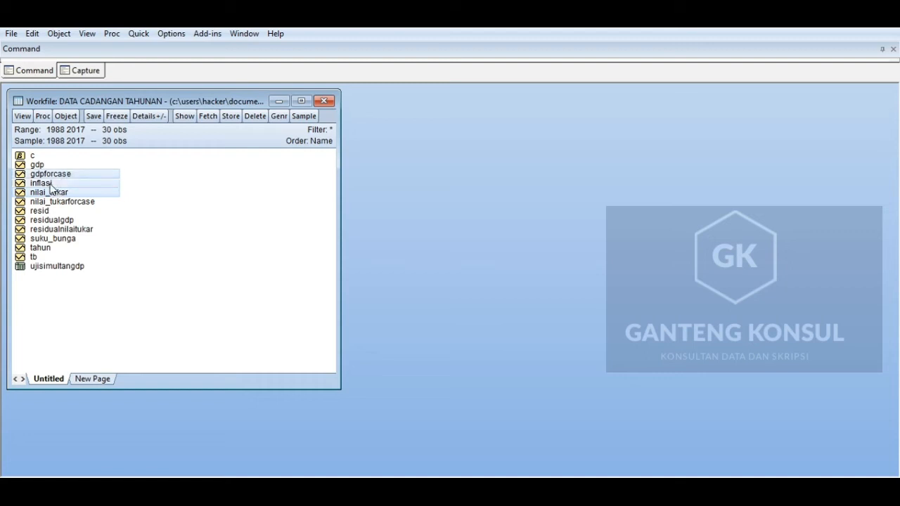
left_click(67, 239, "ctrl")
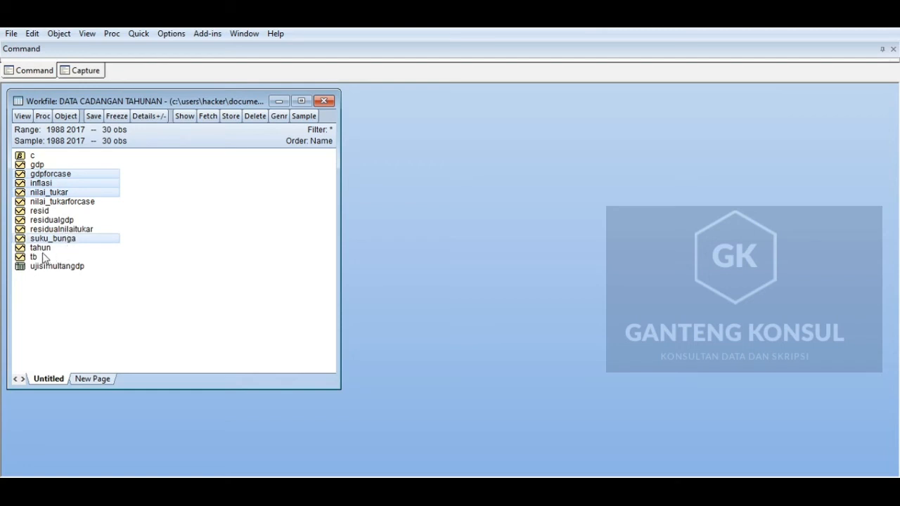
left_click(66, 223, "ctrl")
right_click(66, 223)
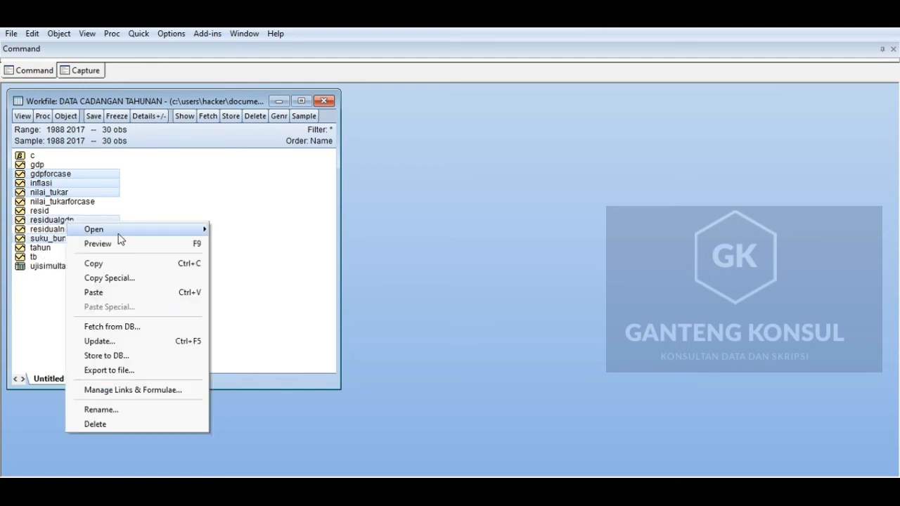
mouse_move(120, 235)
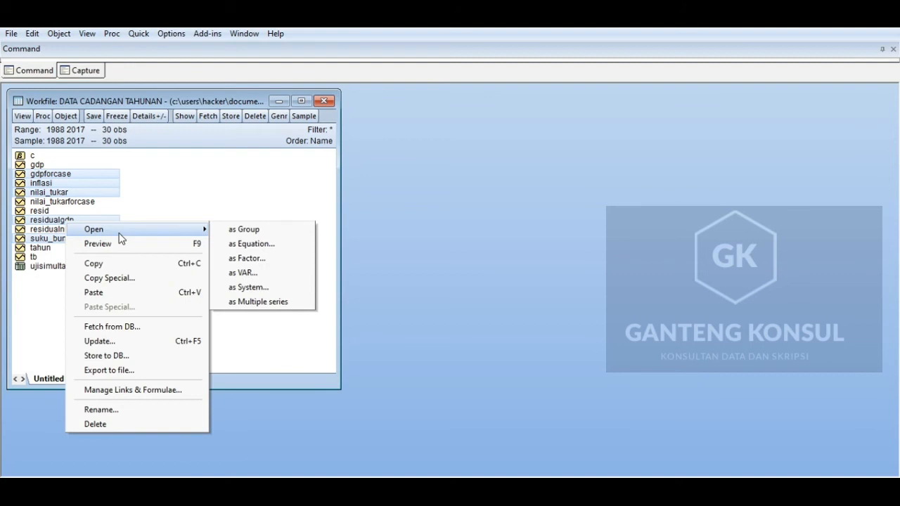
left_click(264, 243)
Step: Estimate the equation by Least Squares for 1988 2017 with the constant c directly after nilai_tukar, and highlight the RESIDUALGDP result row
left_click(521, 203)
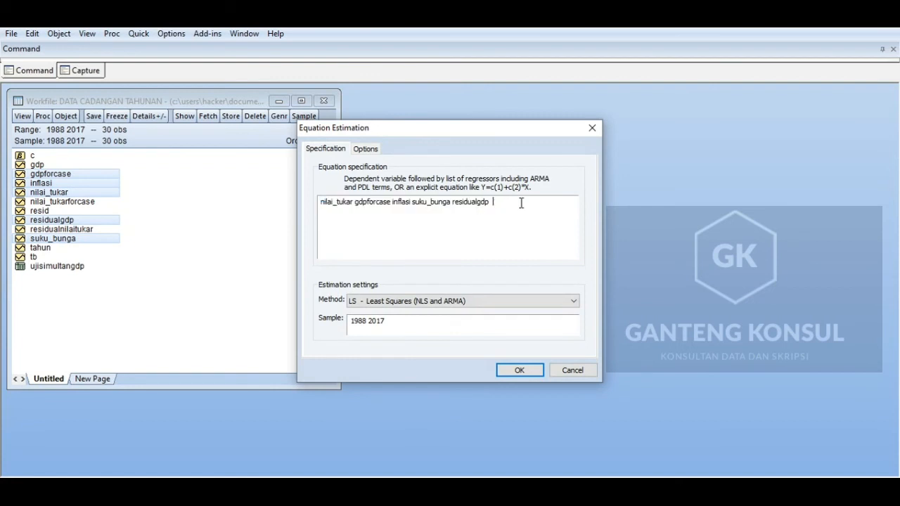
key("BackSpace")
key("Left")
key("Left")
key("Left")
key("Left")
key("Left")
key("Left")
key("Left")
key("Left")
key("Left")
key("Left")
key("Left")
key("Left")
key("Left")
key("Left")
key("Left")
key("Left")
key("Left")
key("Left")
key("Left")
key("Left")
type("c")
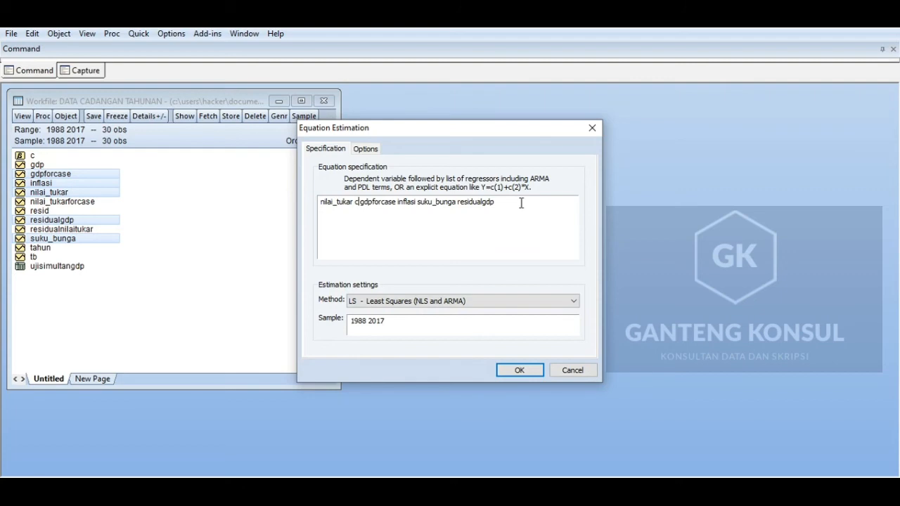
key("Return")
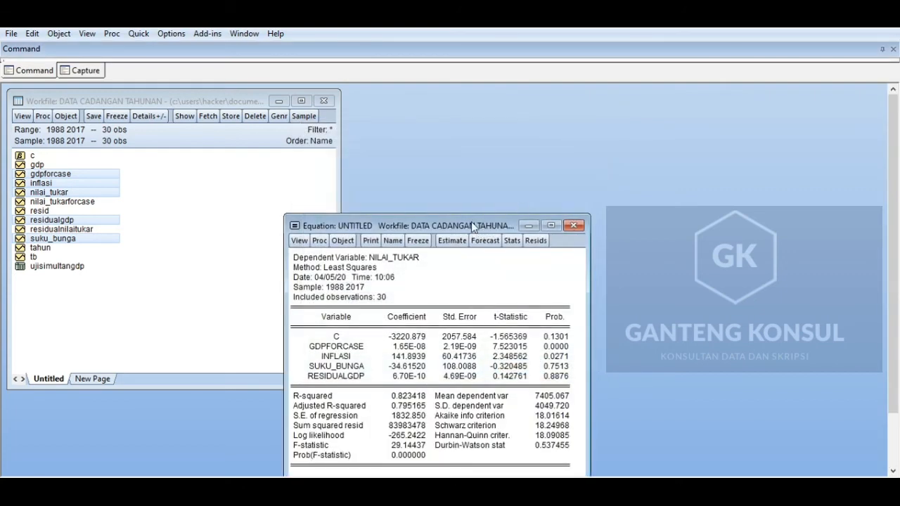
left_click_drag(472, 226, 455, 143)
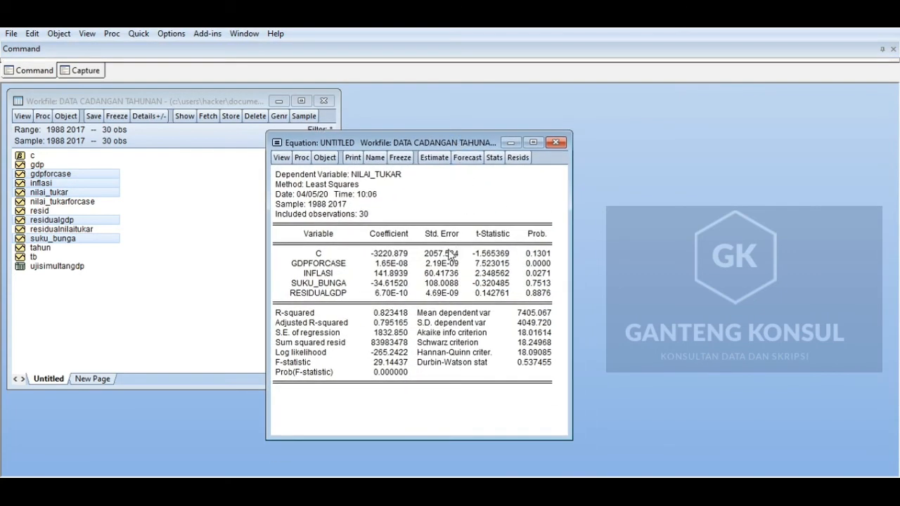
left_click(314, 296)
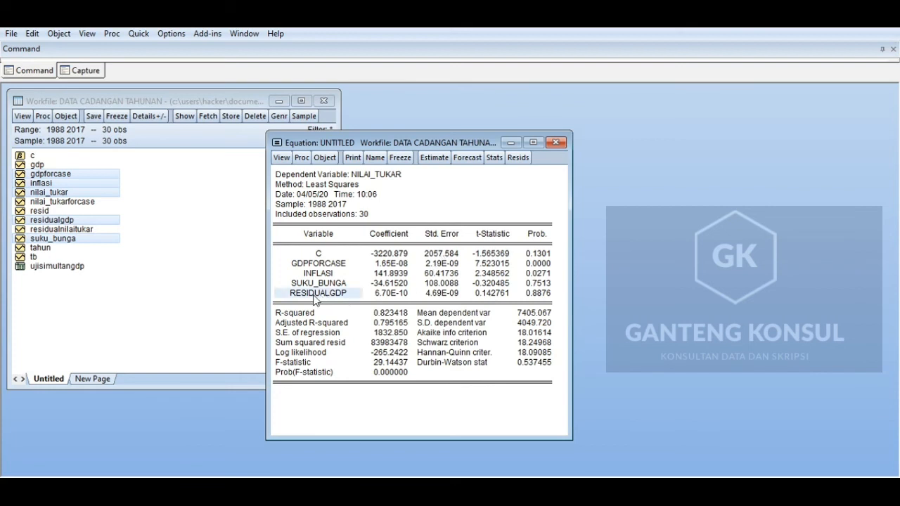
left_click_drag(314, 297, 523, 300)
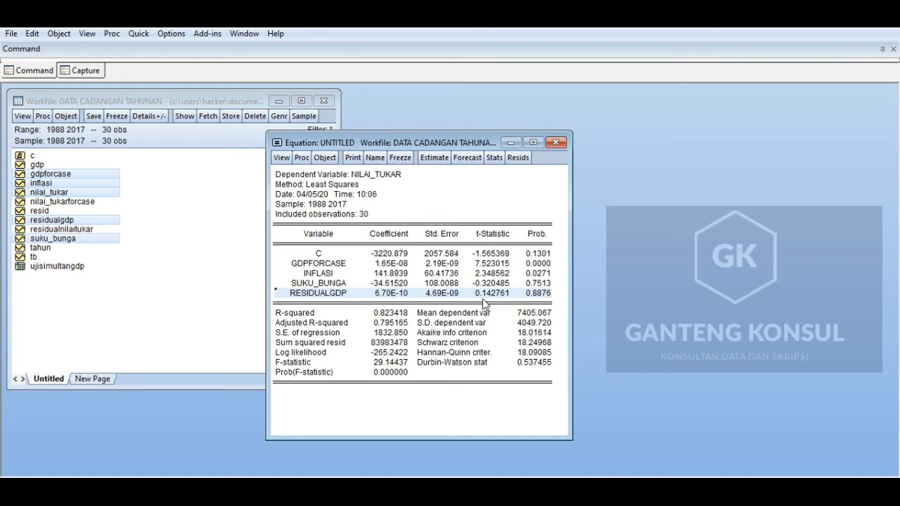
Step: Freeze the NILAI_TUKAR estimation output as a table and name it ujisimultannilaitukar
left_click(400, 158)
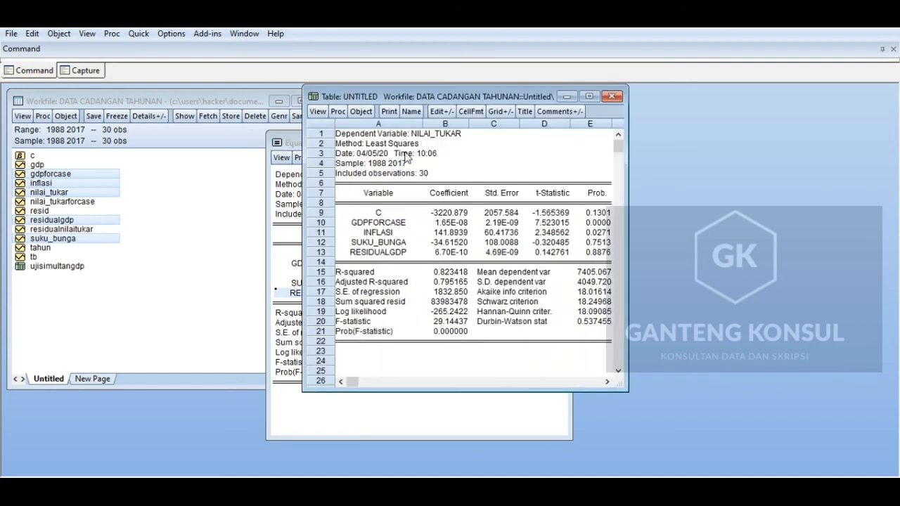
left_click(412, 111)
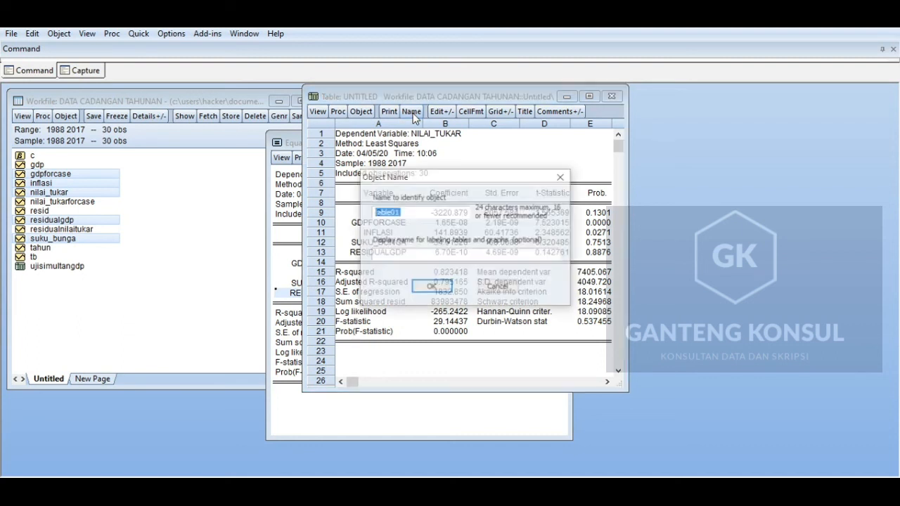
type("ujisimultan")
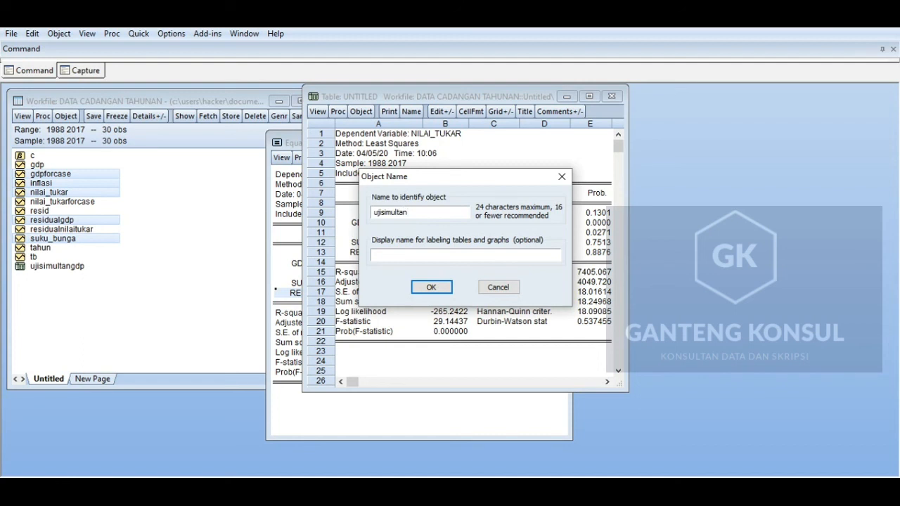
type("nilaitukar")
key("Return")
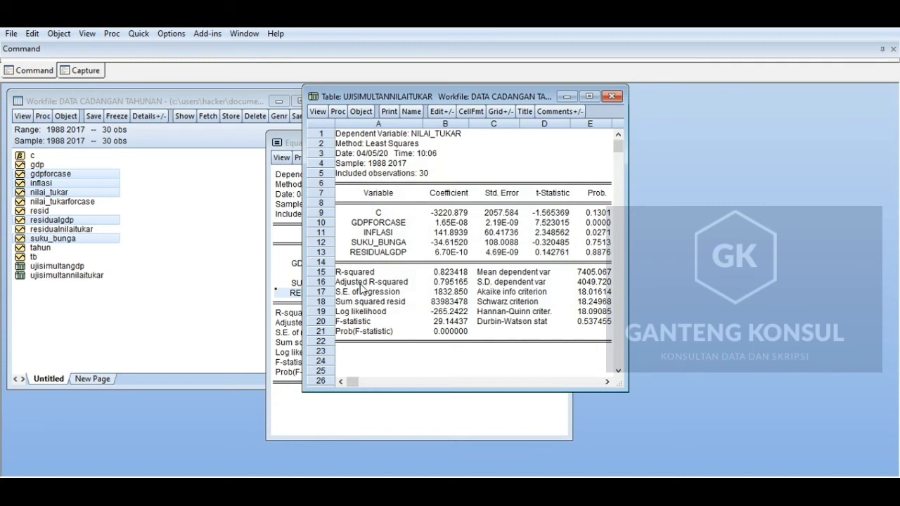
Step: Close the ujisimultannilaitukar table and the NILAI_TUKAR equation, deleting the equation without saving
left_click(614, 97)
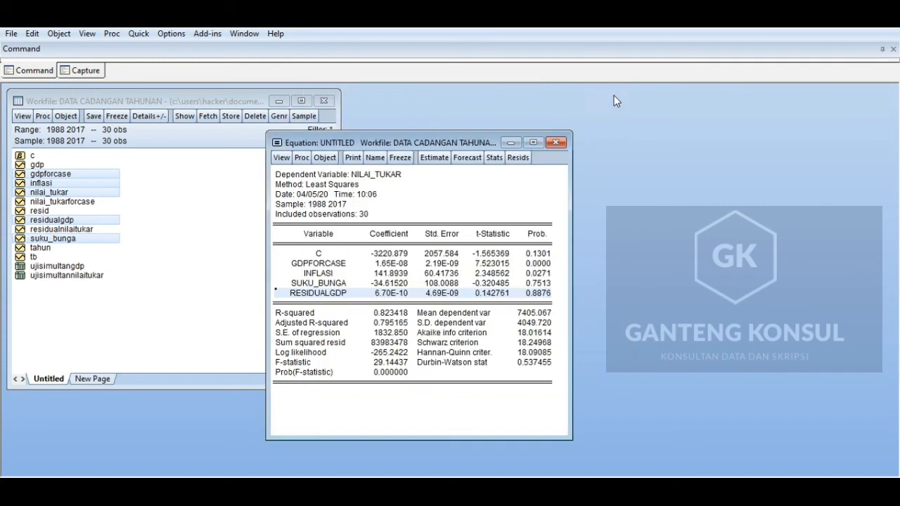
left_click(558, 143)
left_click(419, 281)
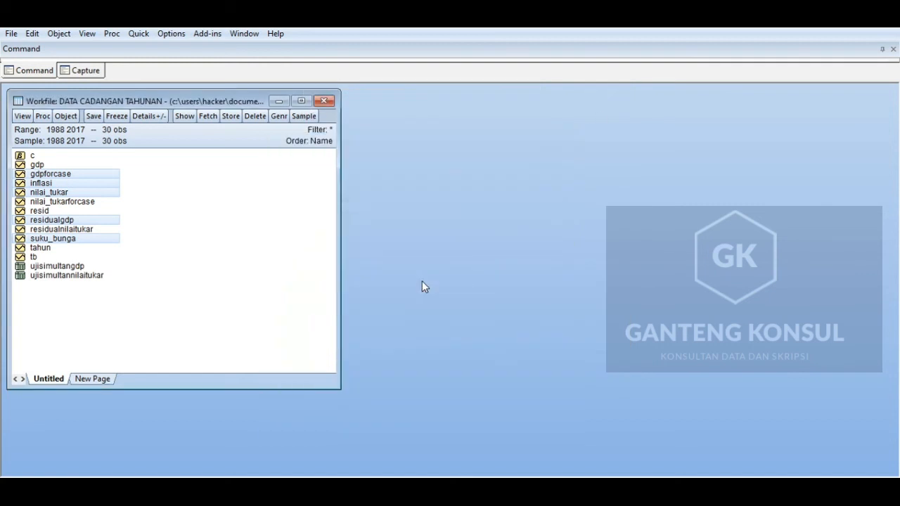